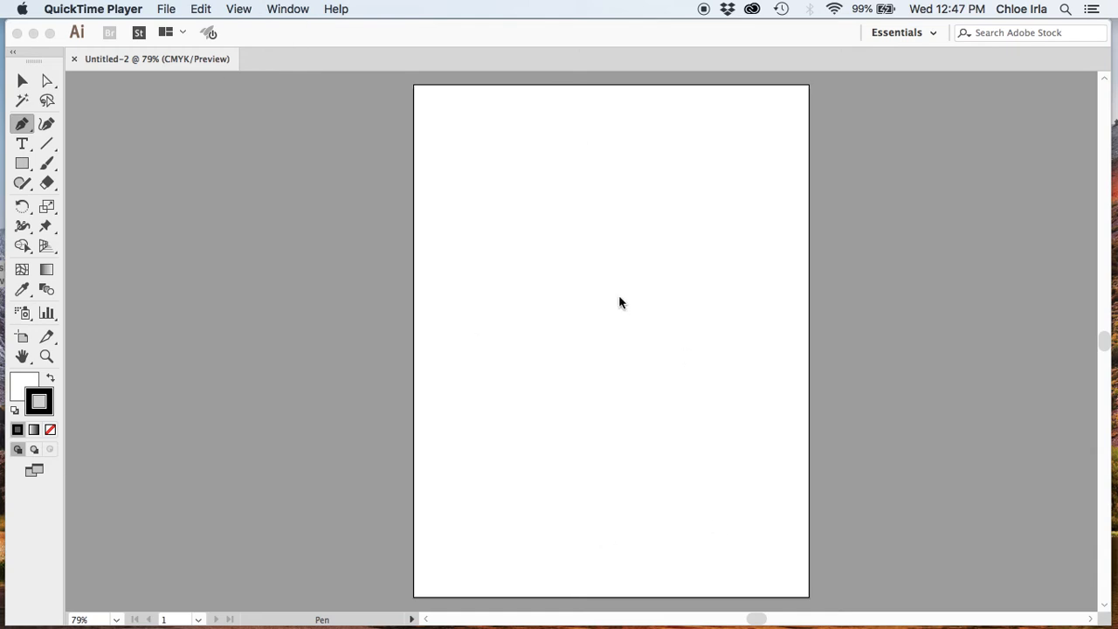
Step: Place the Desktop image sketch-dog-face-wearing-wallpaper-preview.jpg as a linked file, sized to fill most of the artboard
left_click(283, 35)
left_click(144, 9)
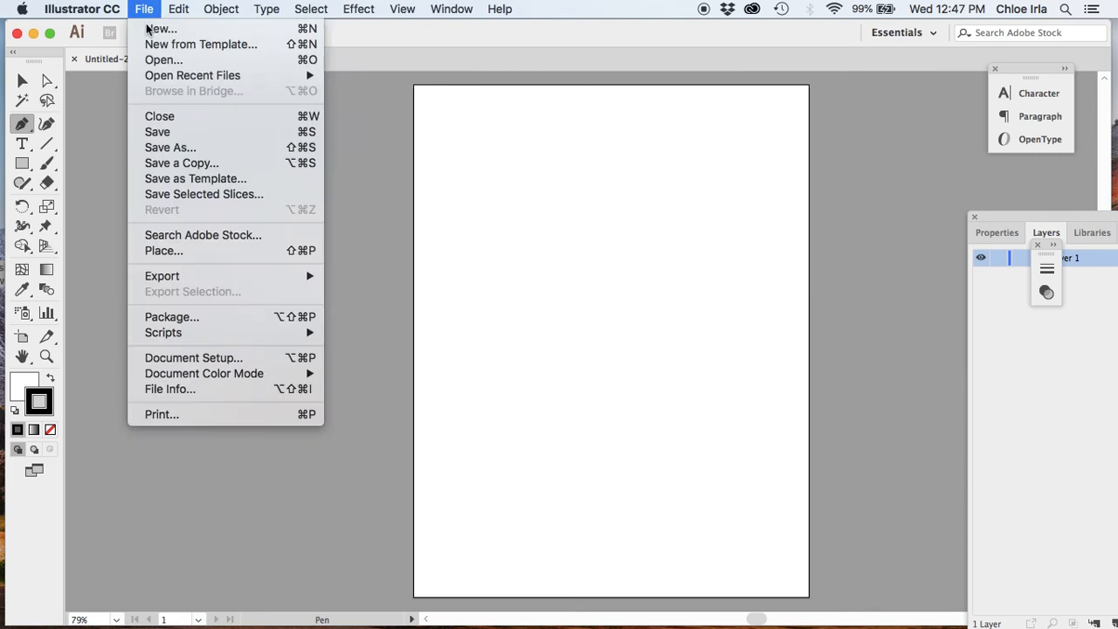
left_click(183, 250)
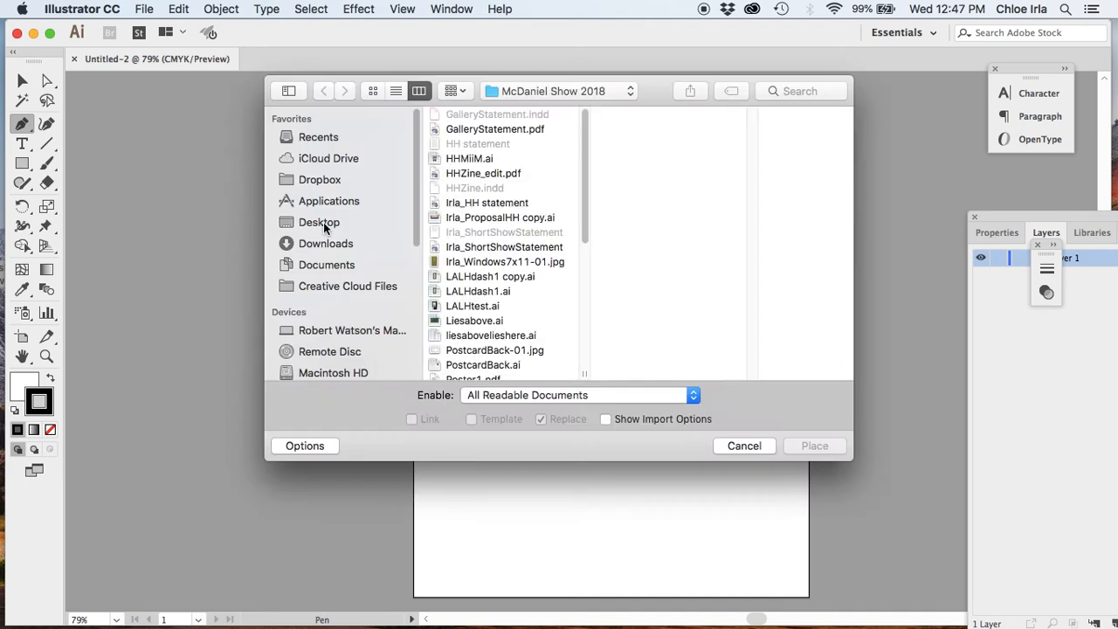
left_click(321, 224)
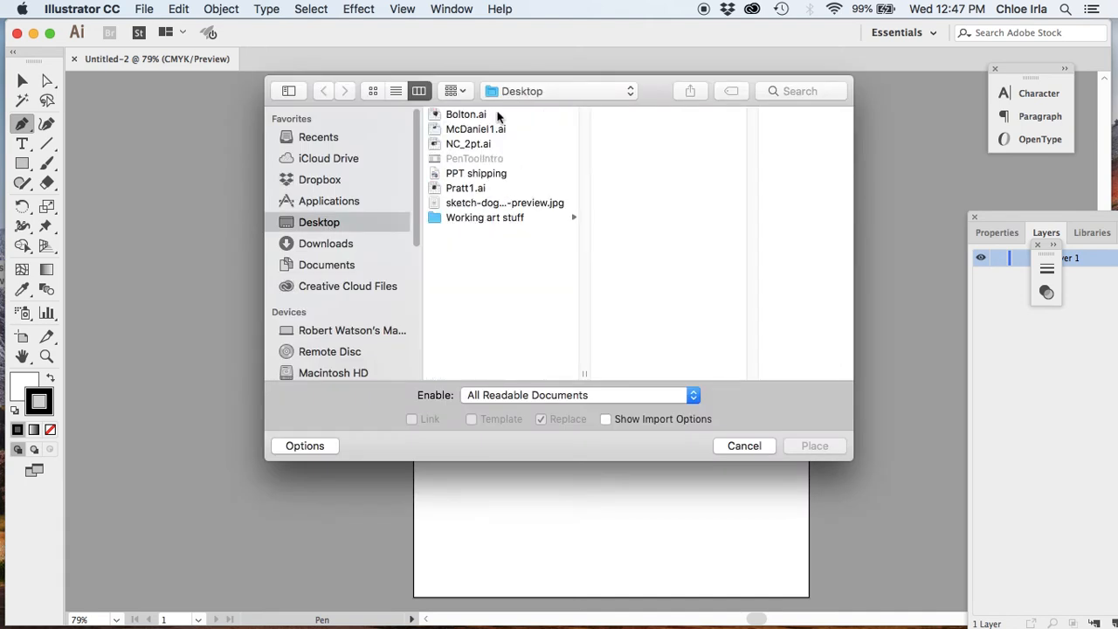
left_click(514, 205)
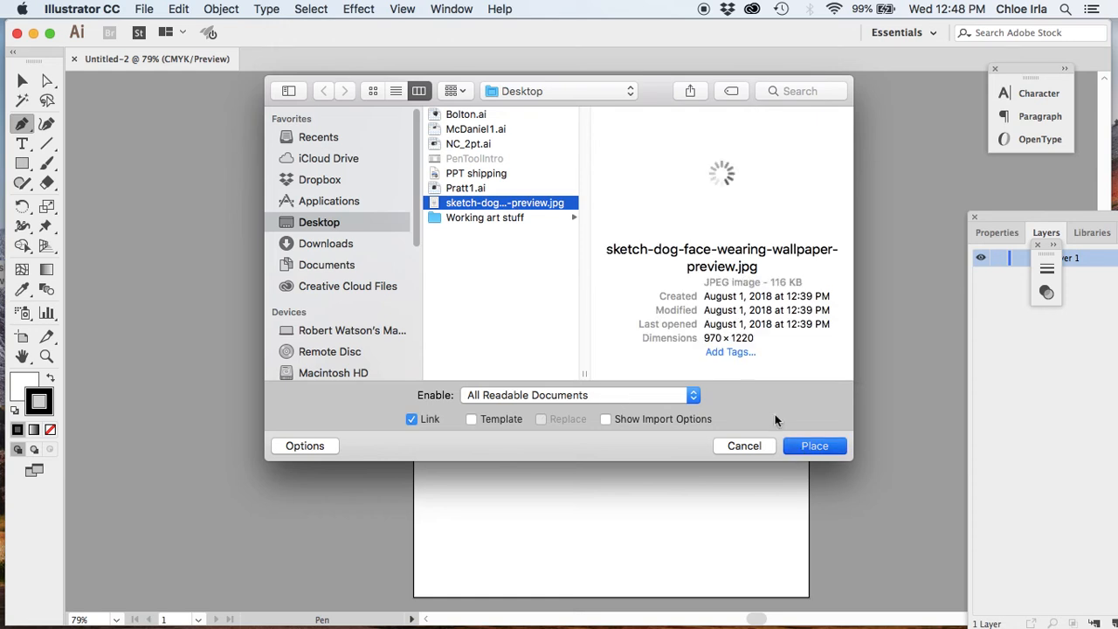
left_click(814, 447)
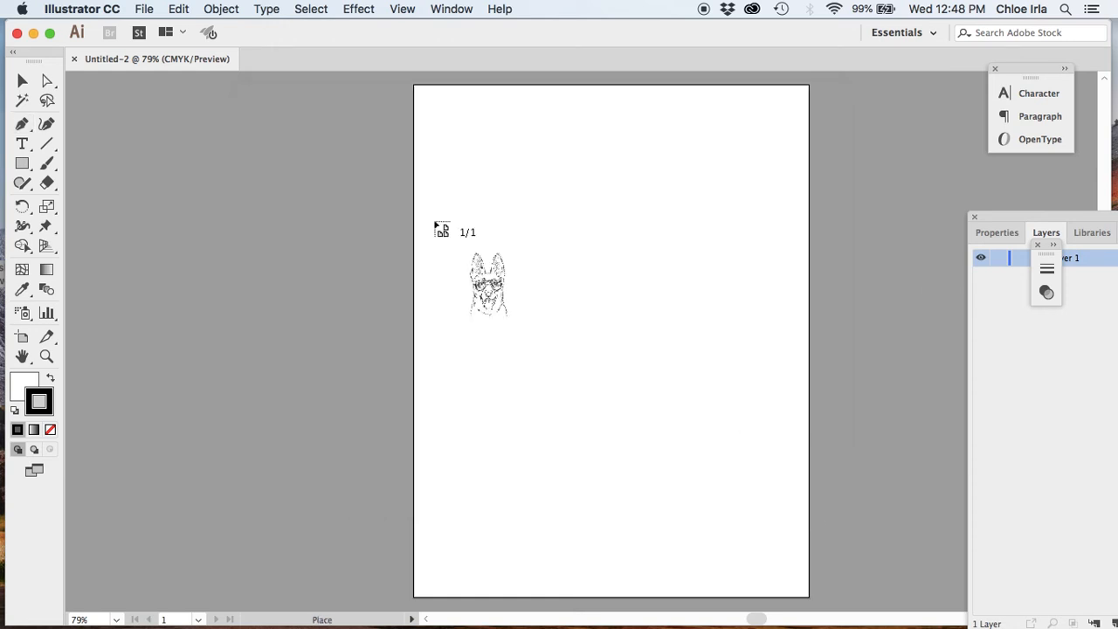
left_click_drag(442, 177, 793, 550)
Step: Enlarge the placed dog sketch and centre it on the artboard
left_click(28, 81)
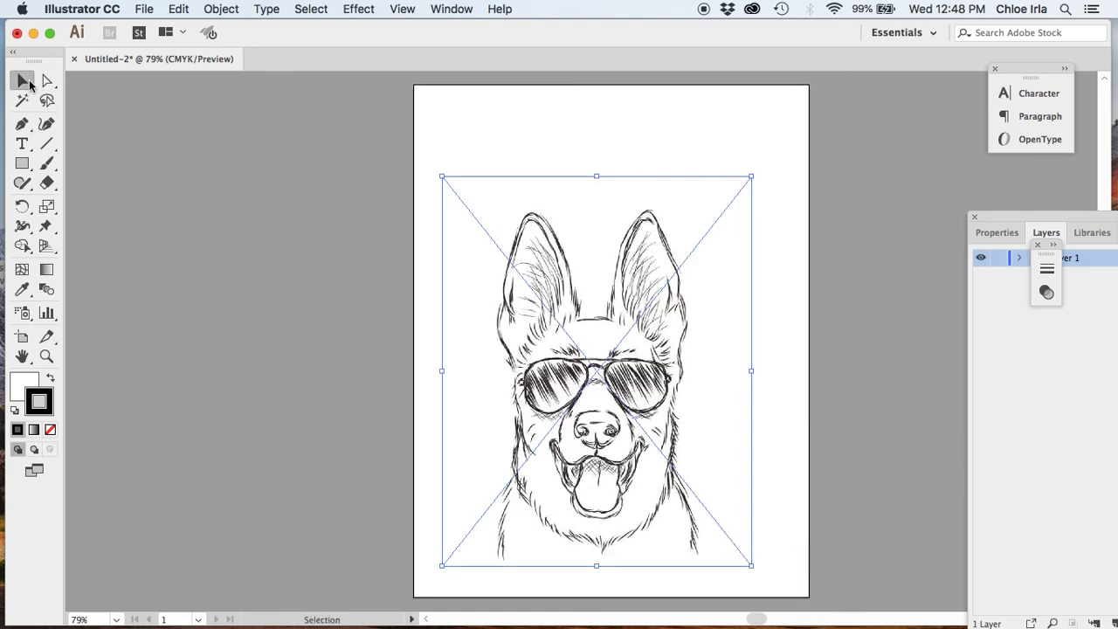
left_click_drag(609, 412, 605, 356)
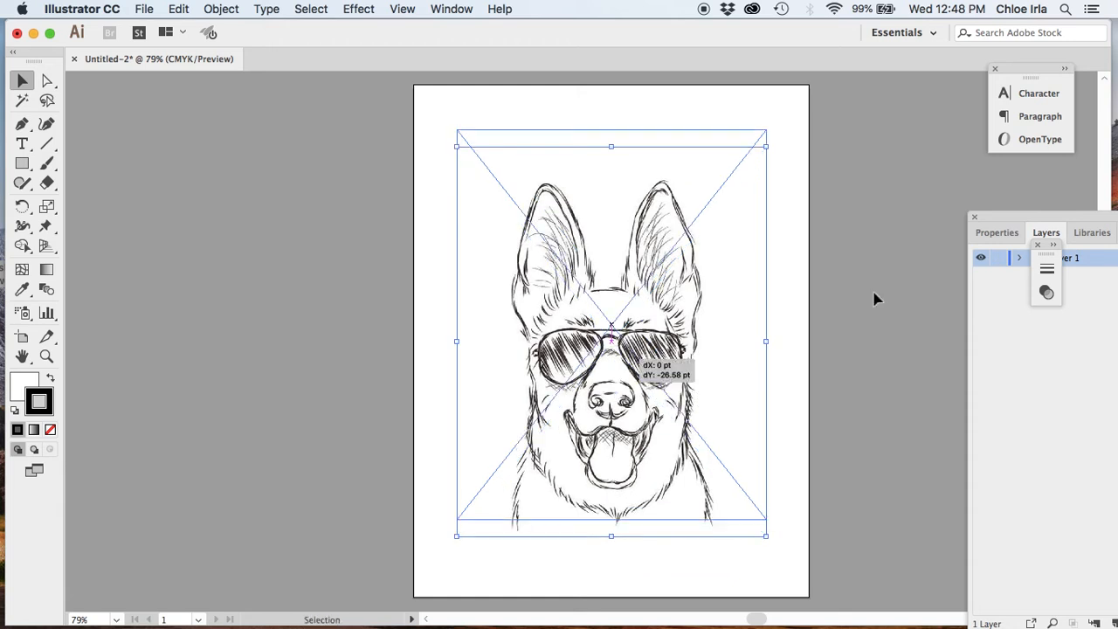
left_click_drag(1044, 234, 957, 130)
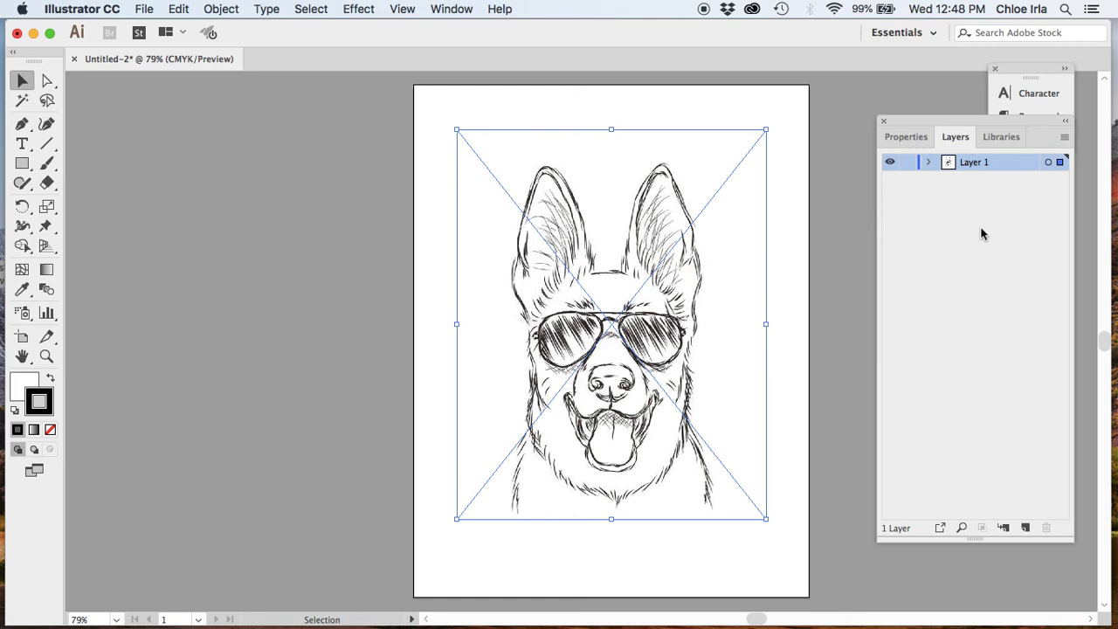
left_click_drag(766, 519, 803, 566)
left_click_drag(630, 367, 612, 359)
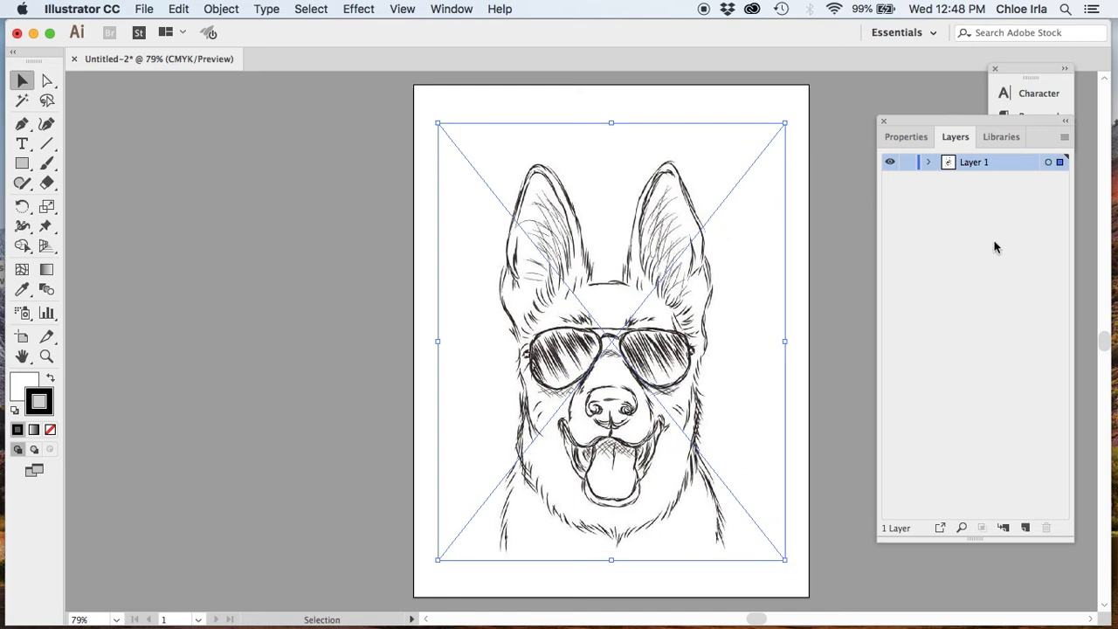
Step: Turn Layer 1 into a template layer with its images dimmed to 70%
left_click(1002, 184)
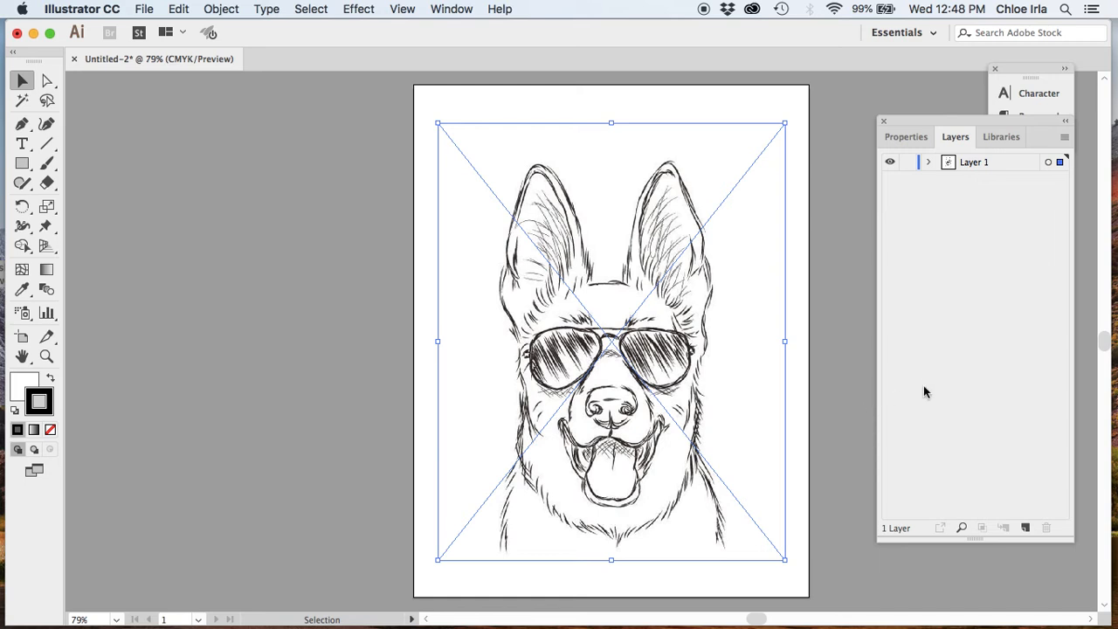
double_click(982, 163)
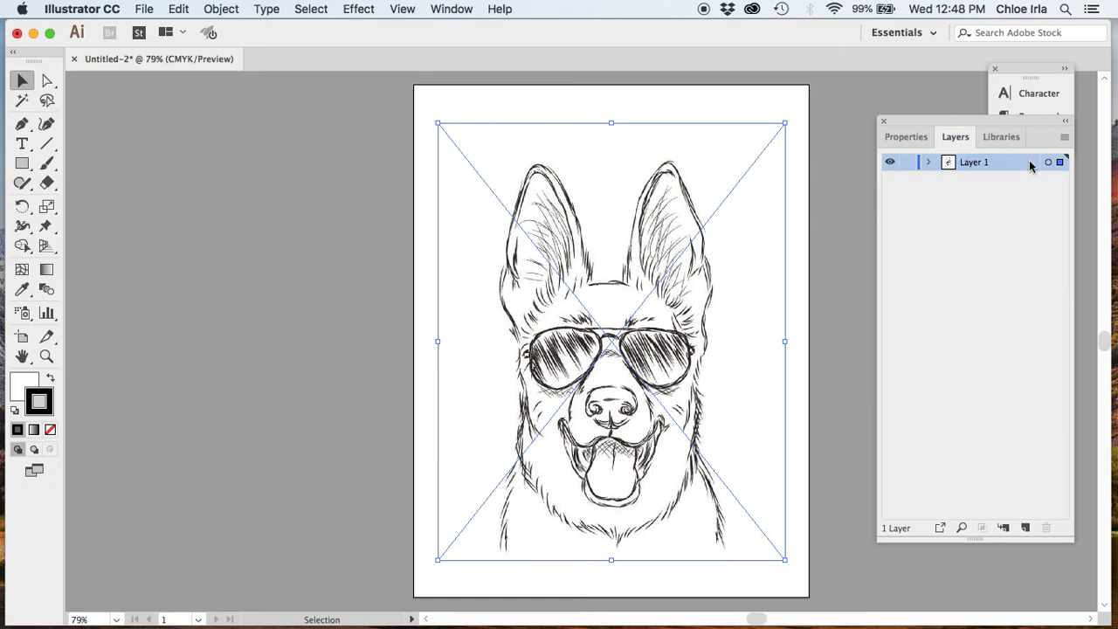
double_click(1031, 166)
left_click(462, 323)
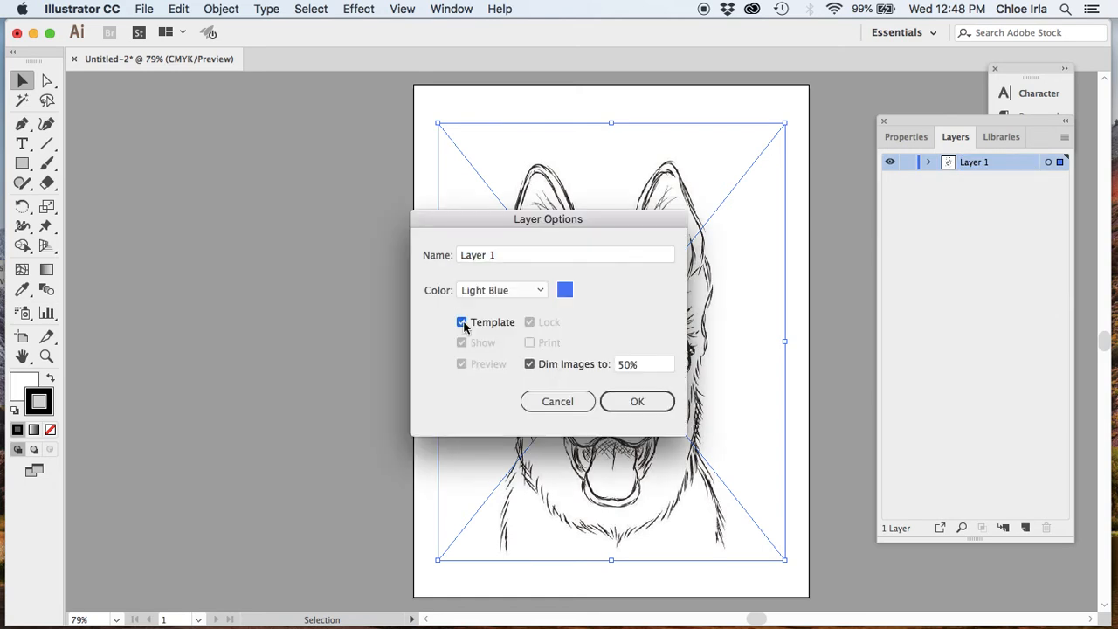
left_click(621, 407)
left_click(628, 364)
left_click_drag(630, 365, 605, 366)
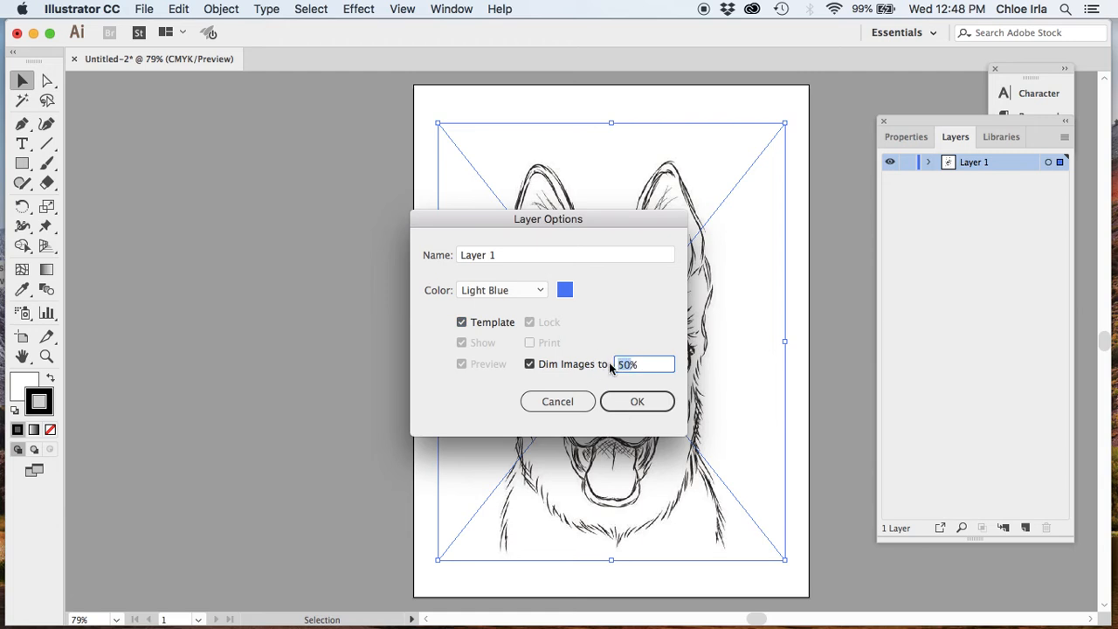
type("70")
left_click(651, 402)
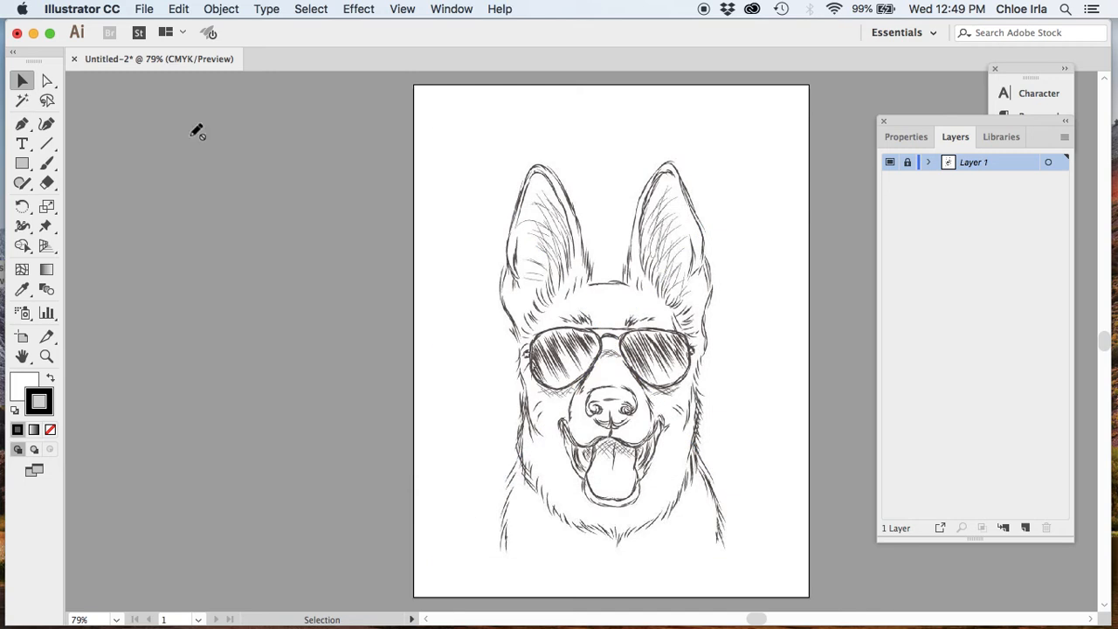
Step: Activate the Pen tool and create a new layer above the locked template layer for tracing
left_click(17, 127)
left_click(684, 284)
left_click(541, 354)
left_click(508, 140)
left_click(671, 328)
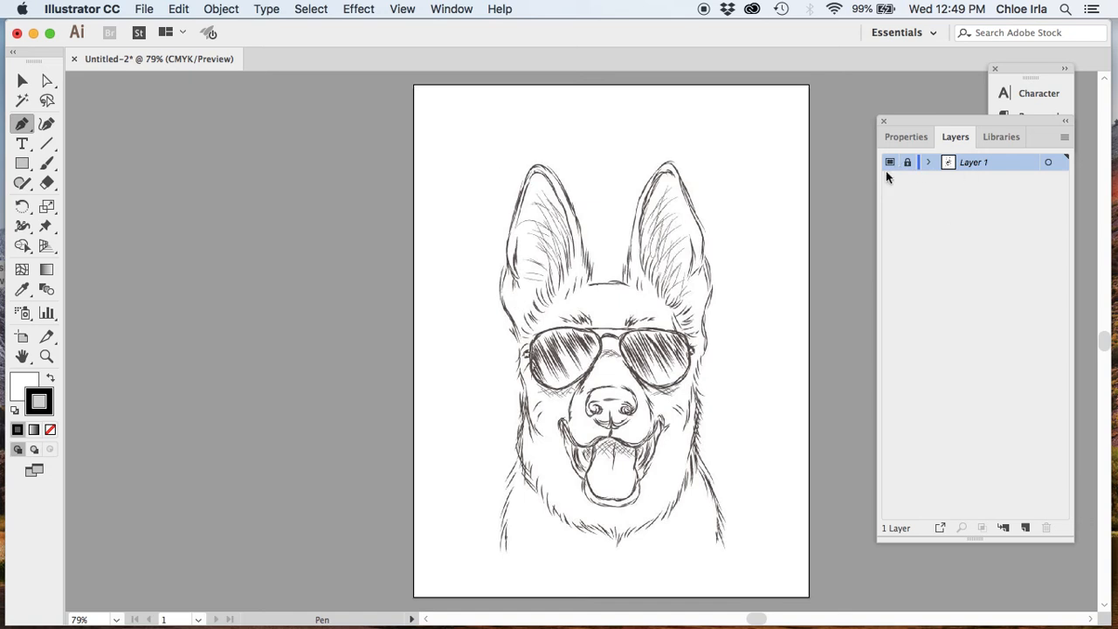
left_click(1026, 530)
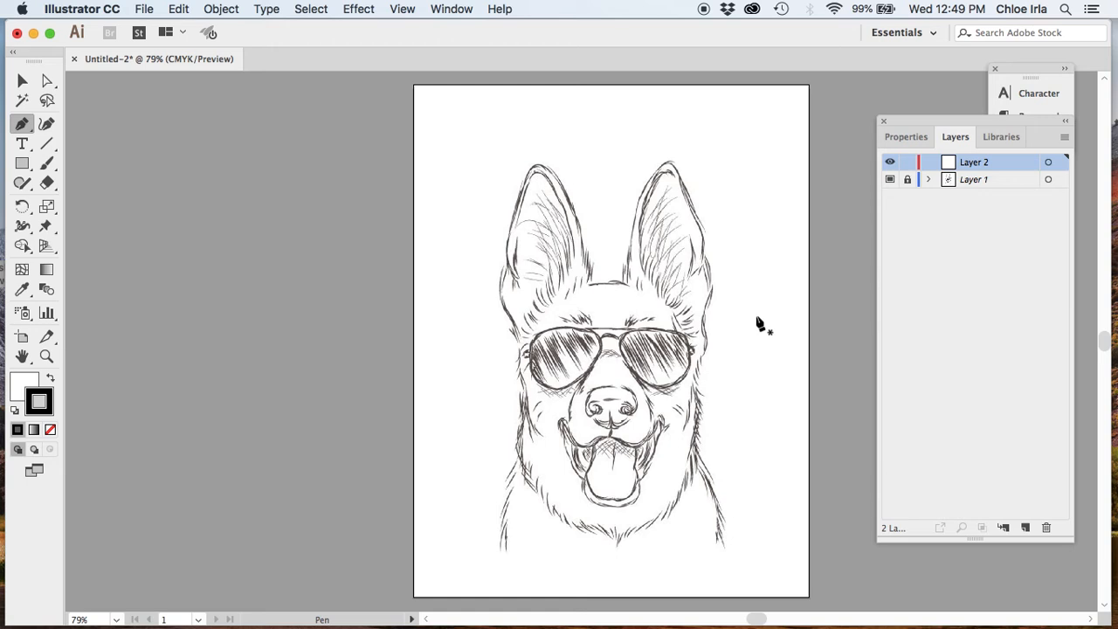
Step: Set the fill to None, keeping the black stroke, and dismiss the colour controls
left_click(23, 385)
left_click(50, 429)
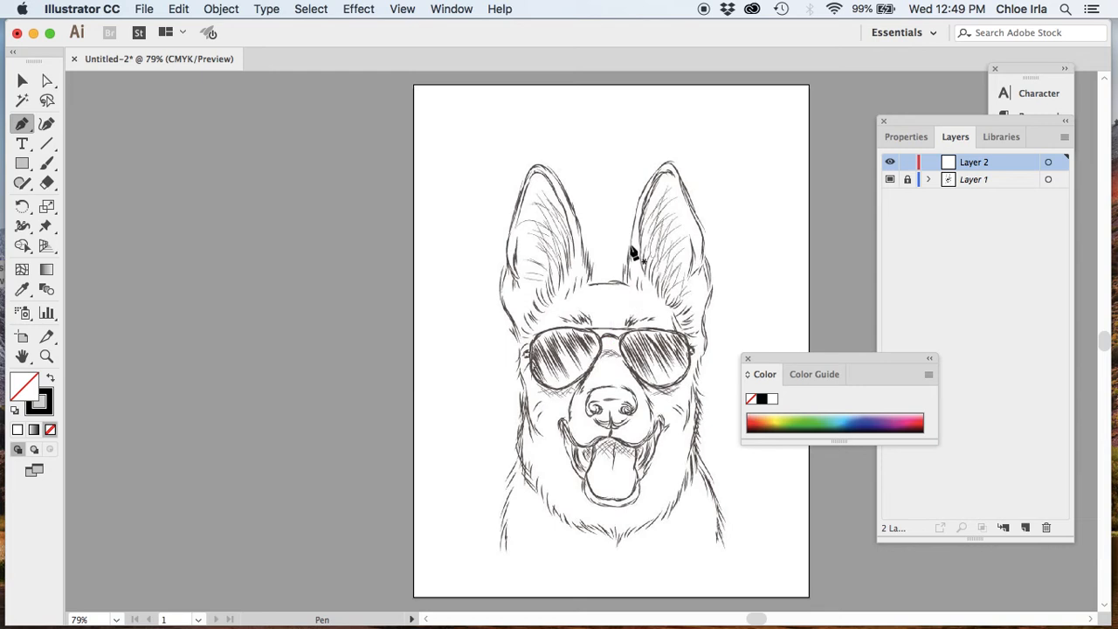
key("super+equal")
key("super+equal")
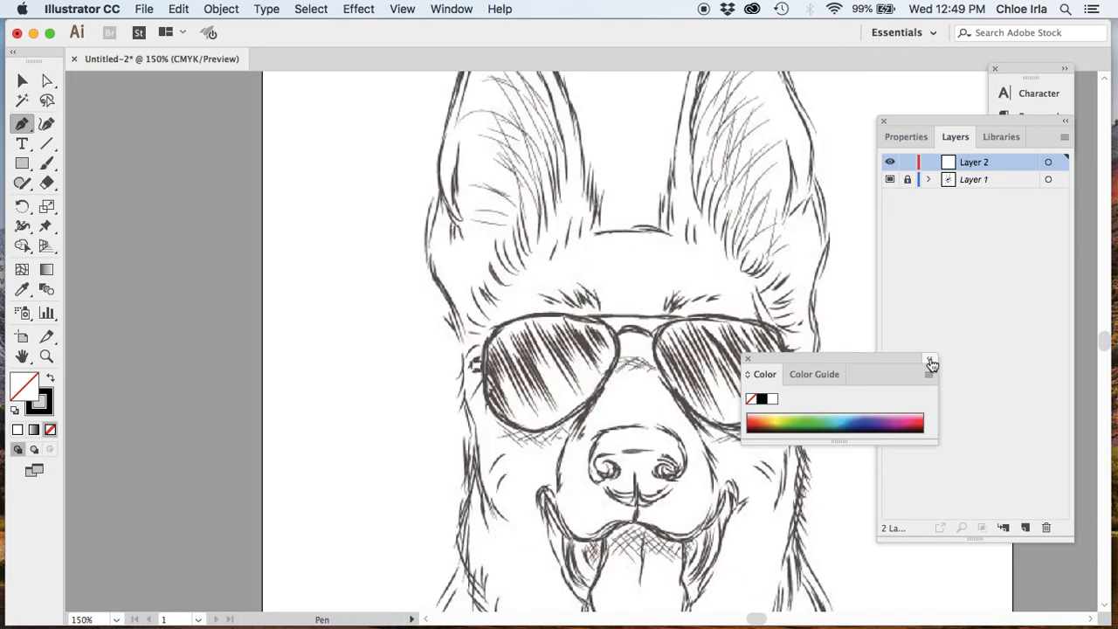
left_click(744, 358)
Step: Draw a tall ellipse around the dog's face, from the top of the forehead to the chin
scroll(866, 358, "down", 3)
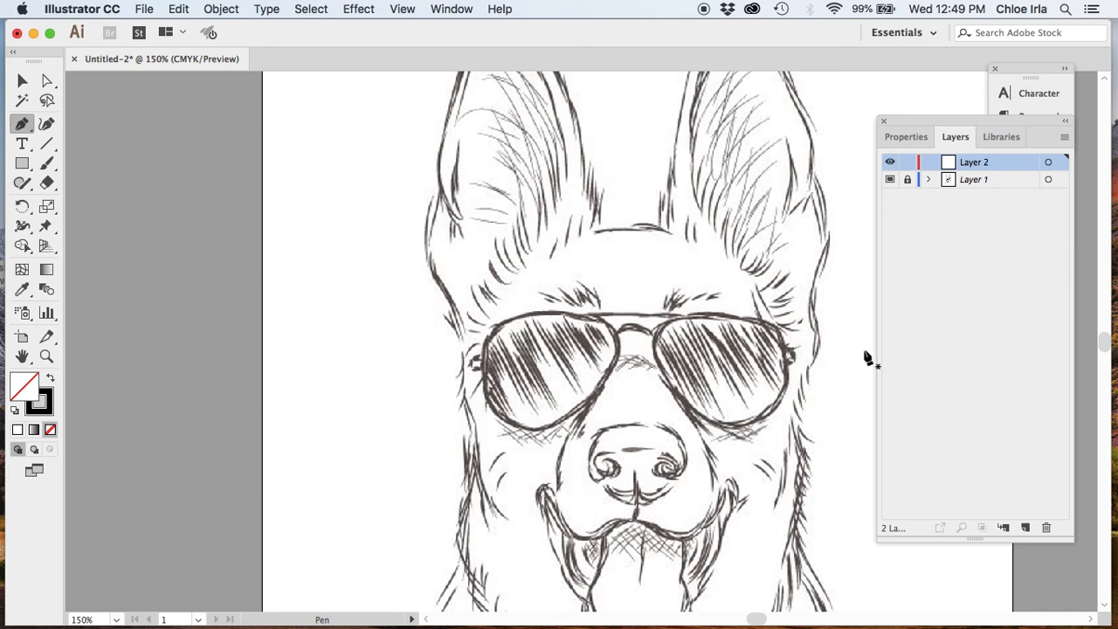
scroll(866, 356, "up", 1)
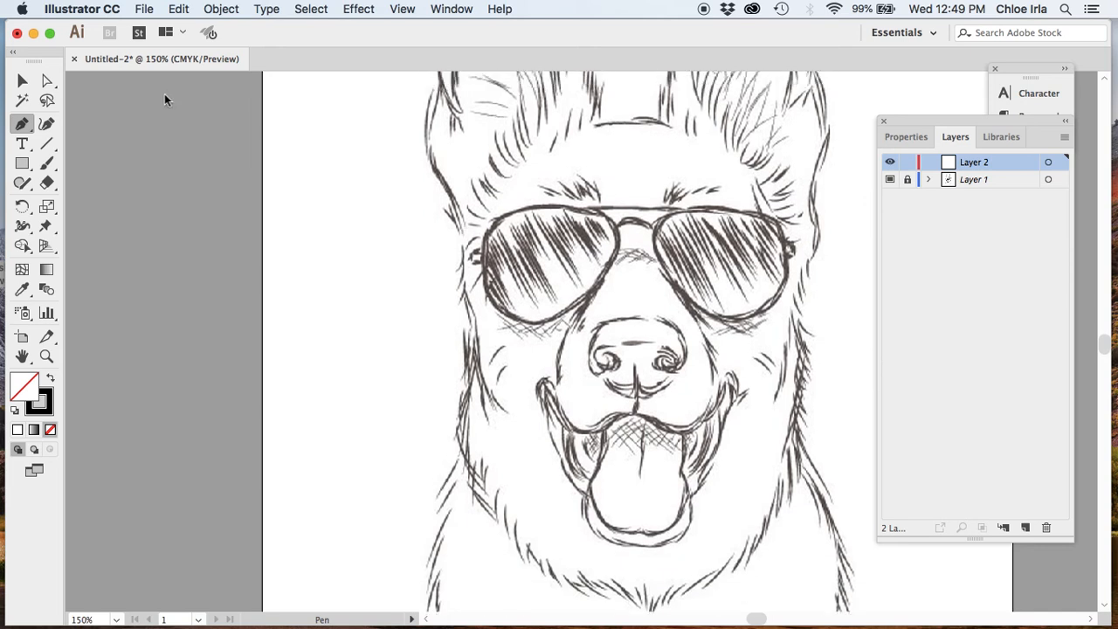
left_click_drag(23, 166, 78, 201)
left_click_drag(496, 158, 803, 598)
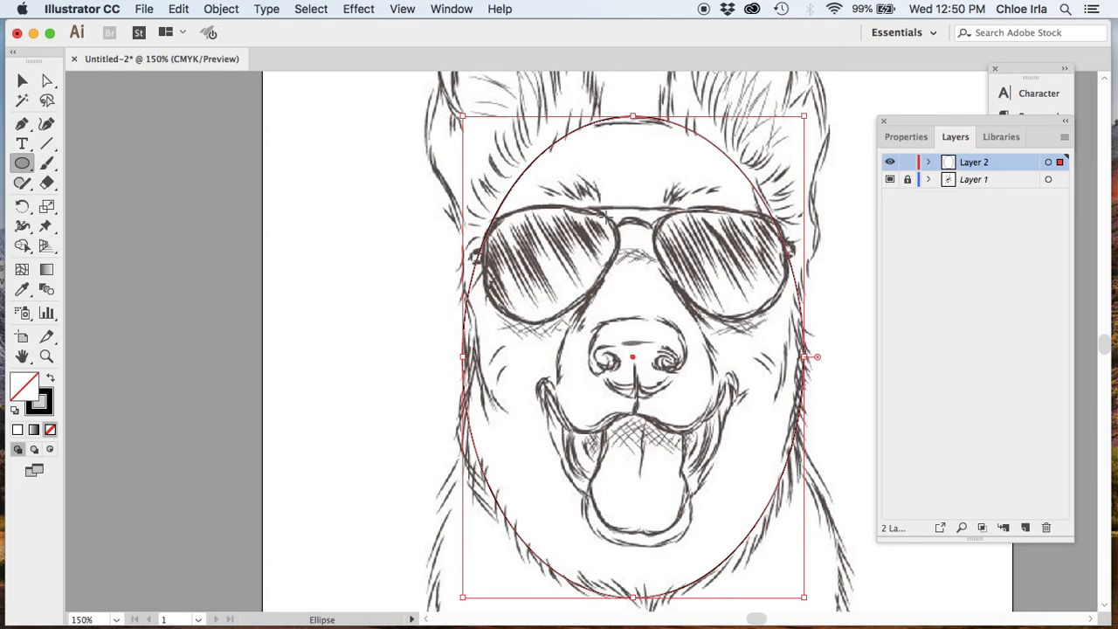
Step: Trace the left sunglasses lens with the Pen tool as a closed curved path
left_click(21, 124)
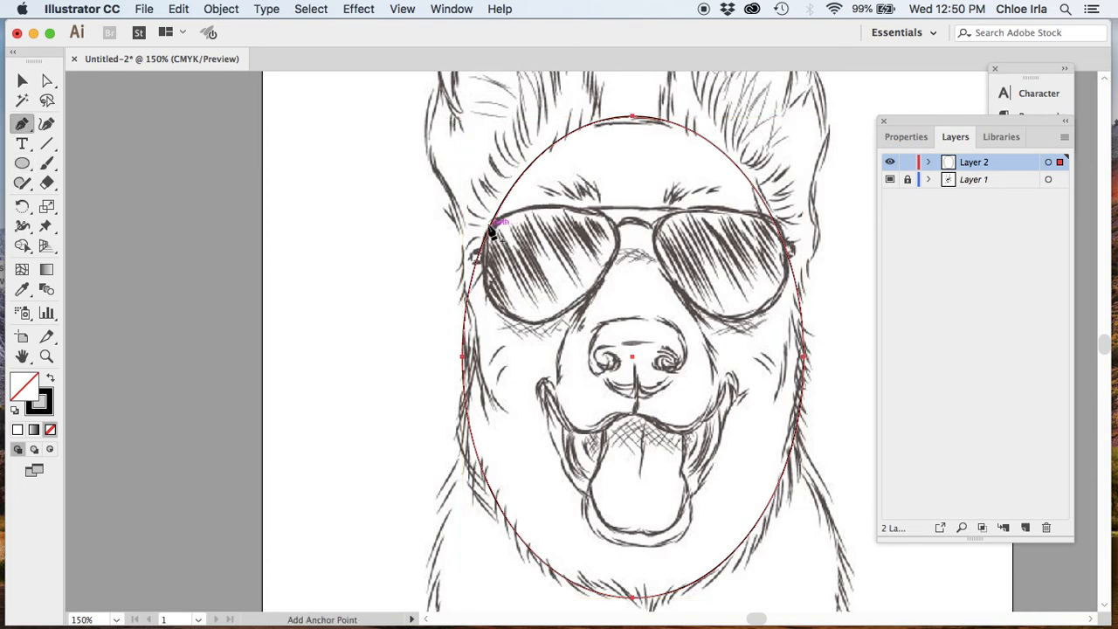
left_click(490, 226)
left_click(618, 226)
mouse_move(618, 228)
left_mouse_down()
mouse_move(648, 253)
mouse_move(629, 234)
left_mouse_up()
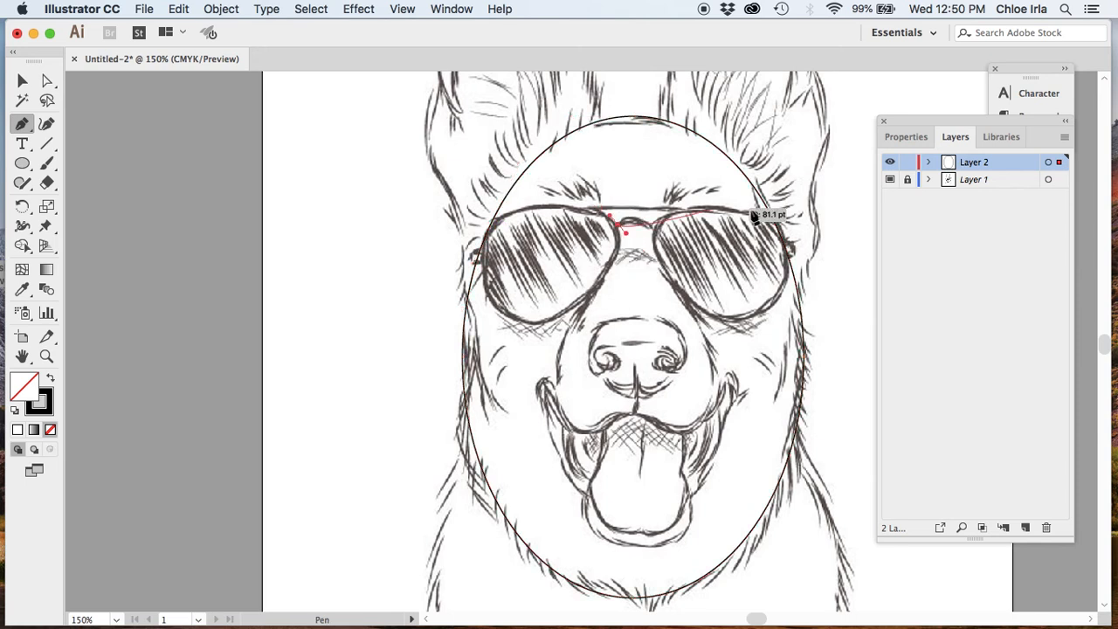
left_click(599, 288)
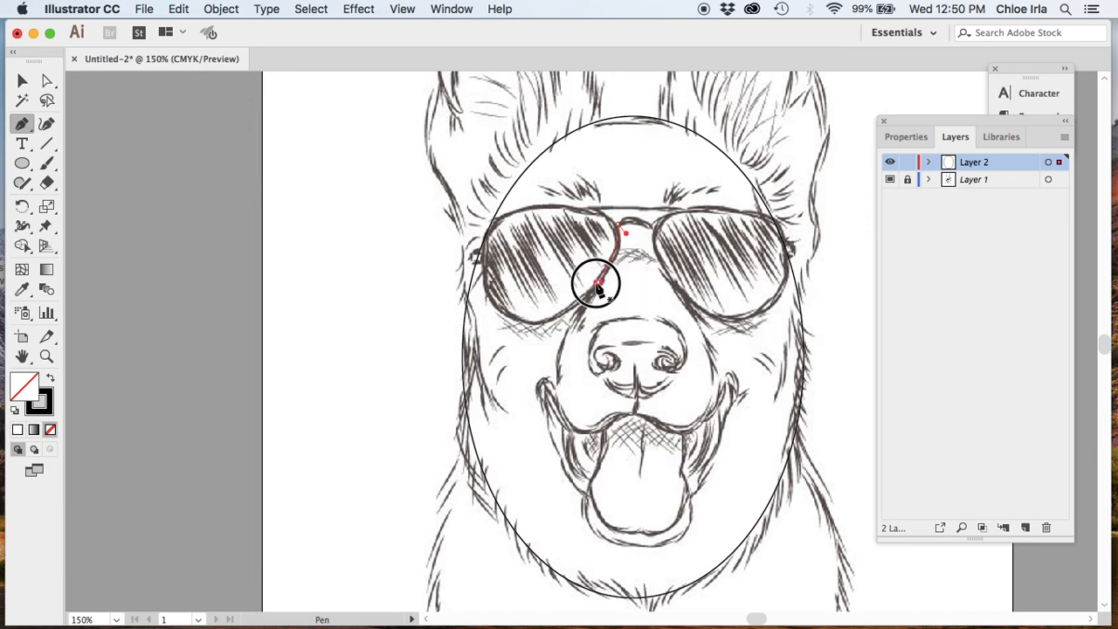
left_click_drag(536, 325, 510, 328)
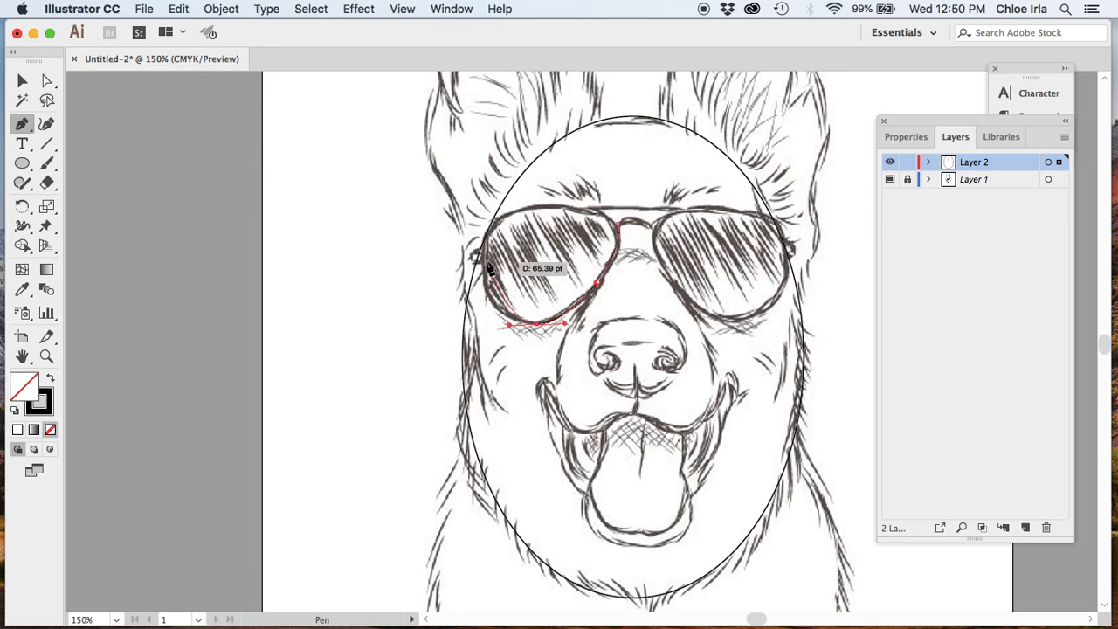
left_click_drag(484, 242, 501, 203)
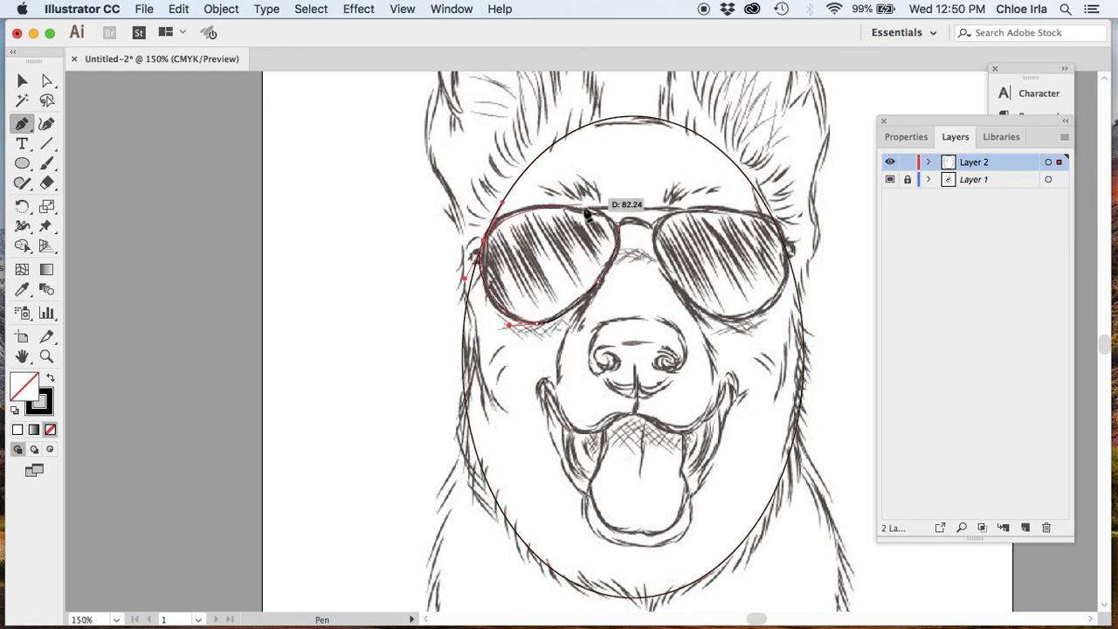
left_click_drag(627, 229, 672, 245)
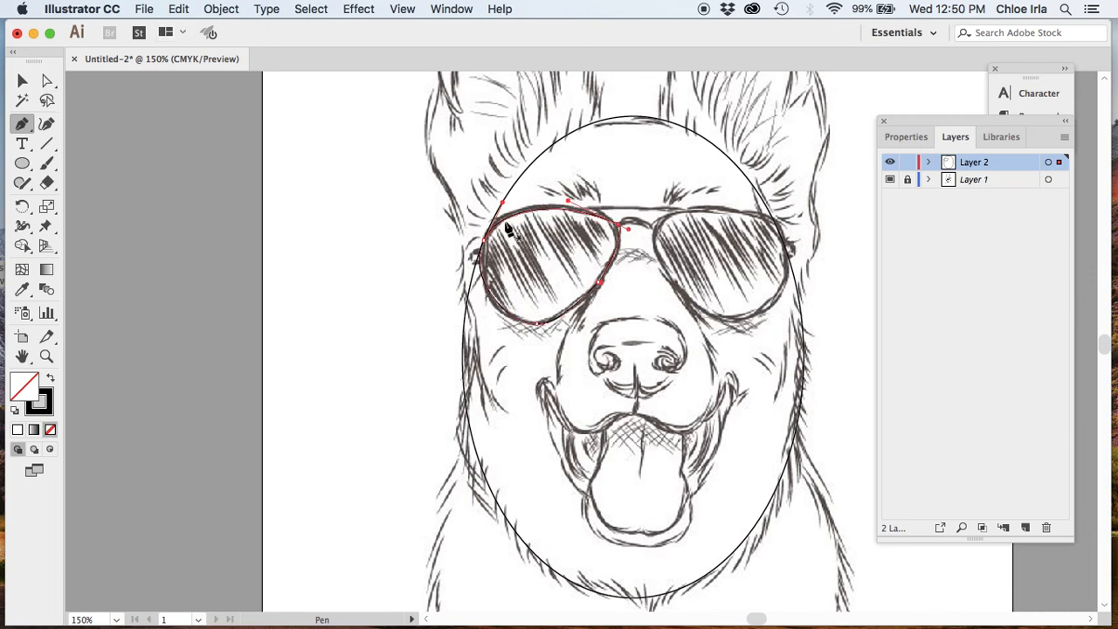
Step: Trace the right sunglasses lens with the Pen tool as a closed path, adjusting the curve handle at its upper outer corner
left_click(655, 232)
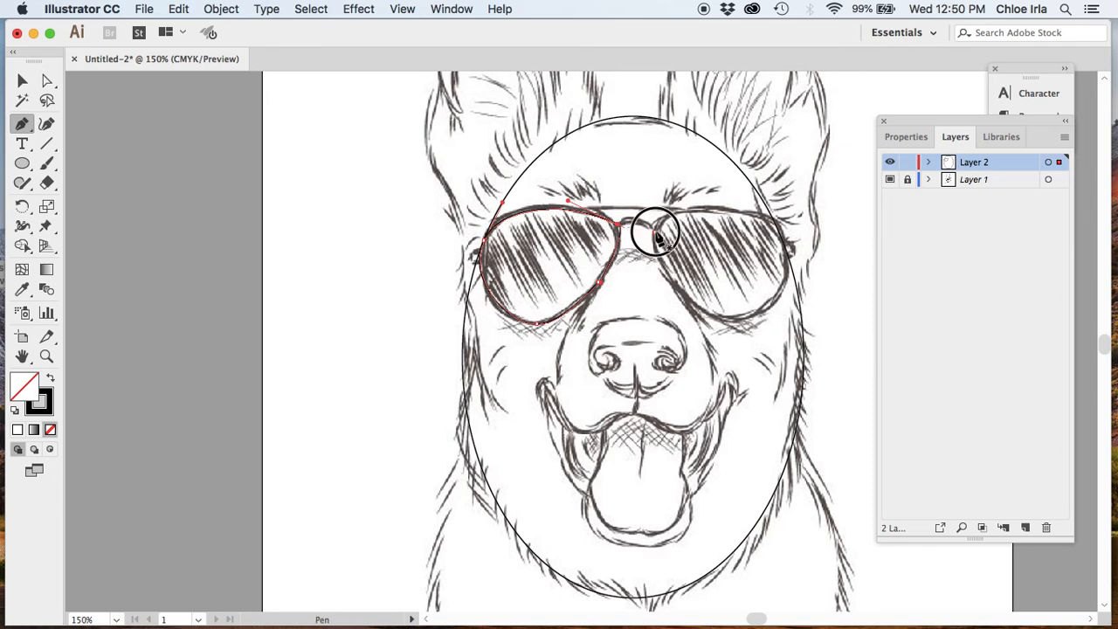
left_click_drag(777, 225, 879, 264)
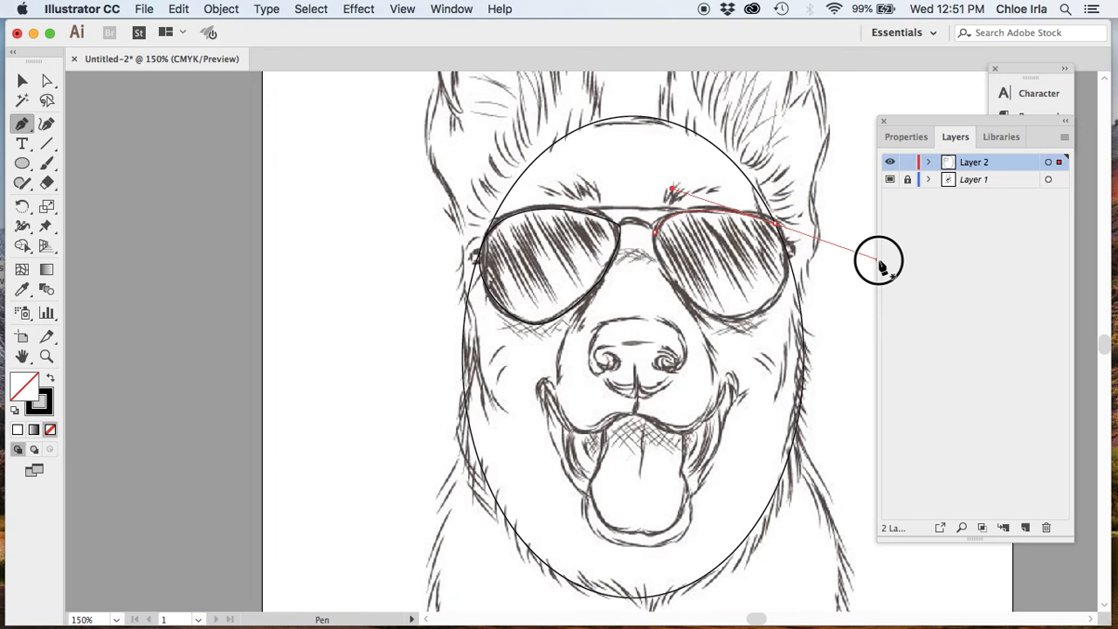
left_click_drag(879, 262, 874, 259)
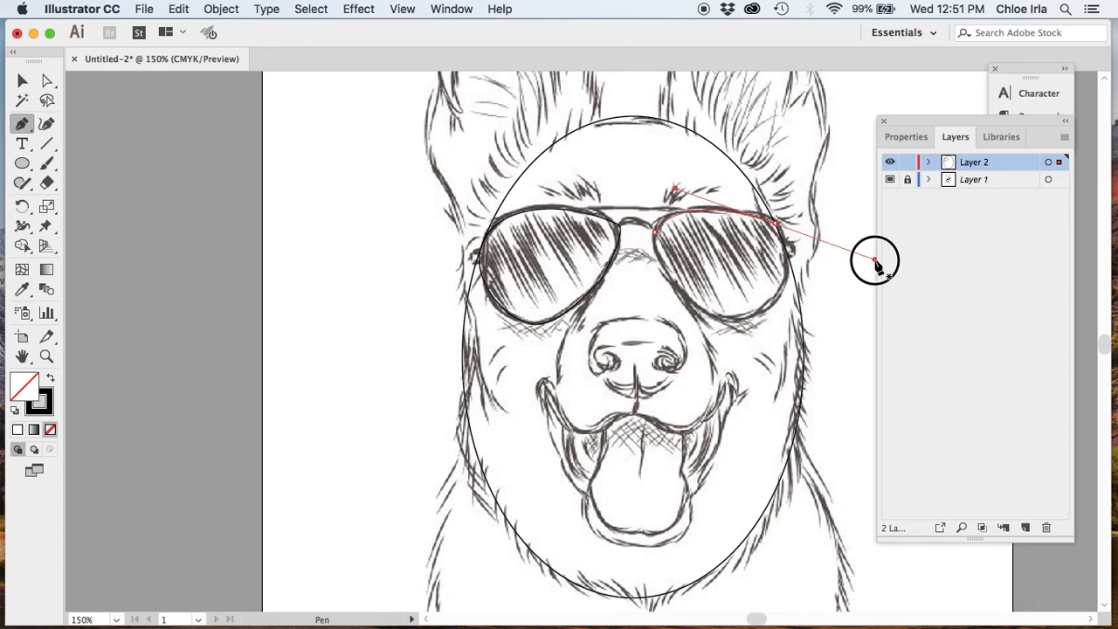
left_click_drag(874, 261, 791, 242)
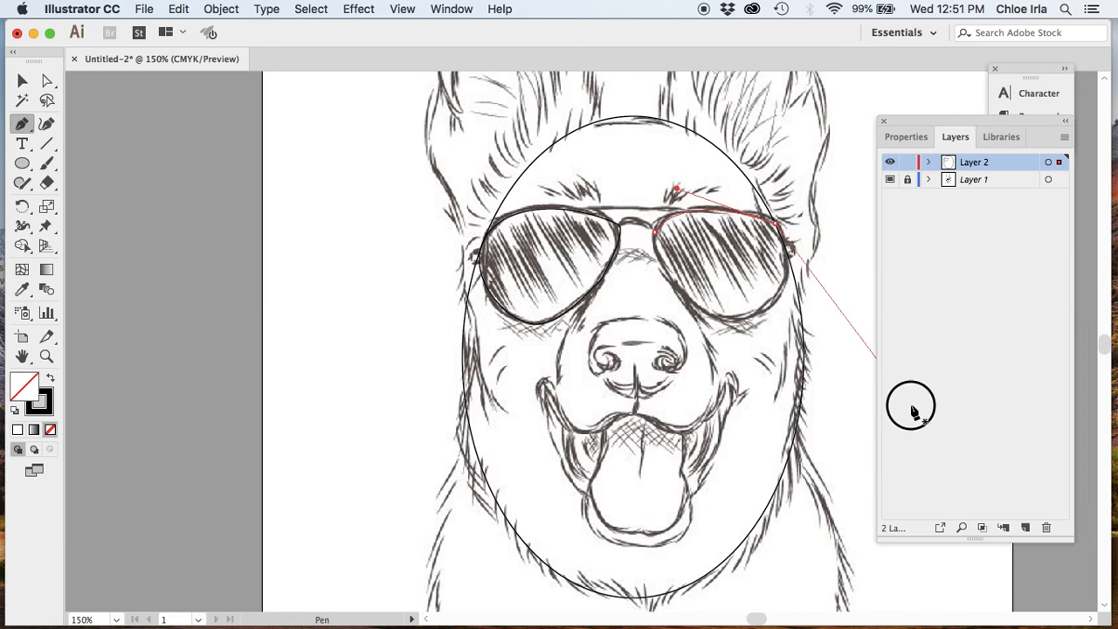
left_click(824, 243)
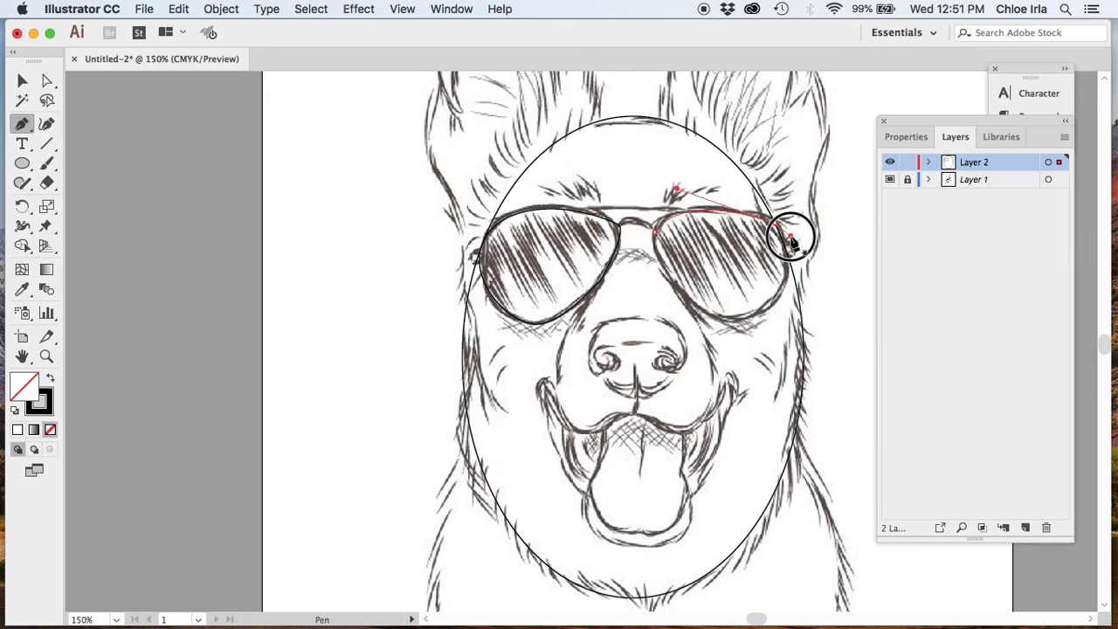
left_click_drag(790, 237, 676, 246)
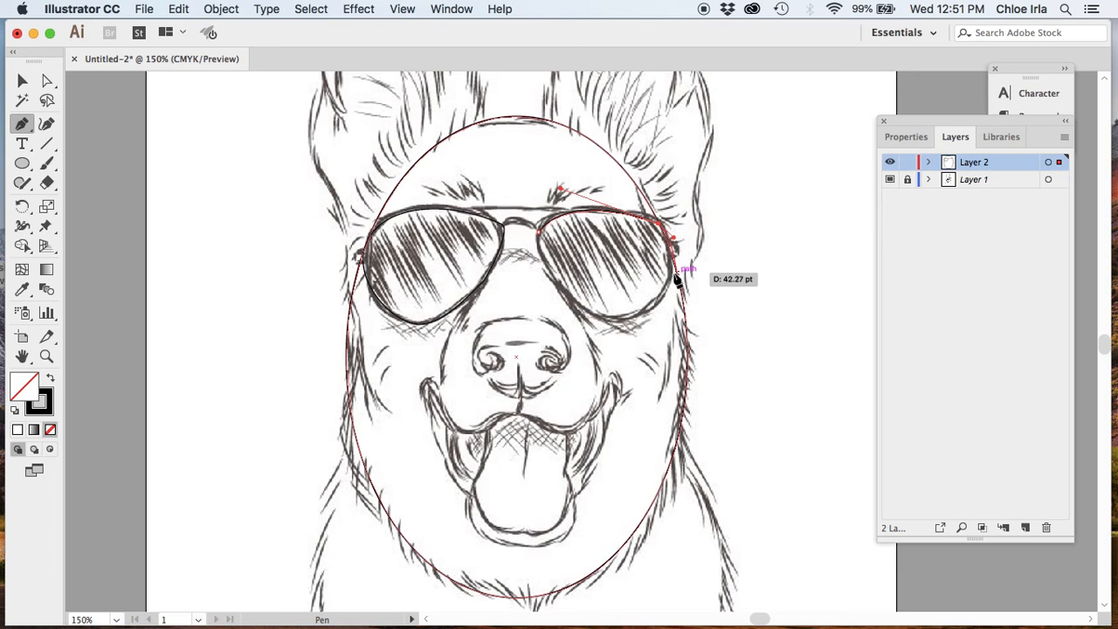
left_click_drag(651, 309, 632, 318)
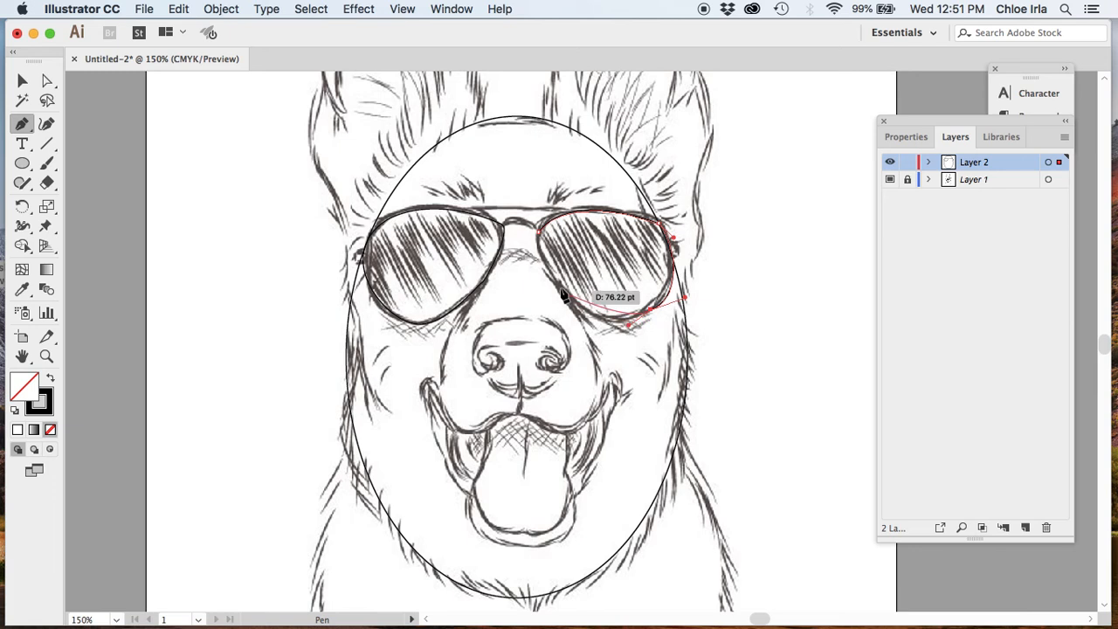
left_click_drag(547, 263, 540, 216)
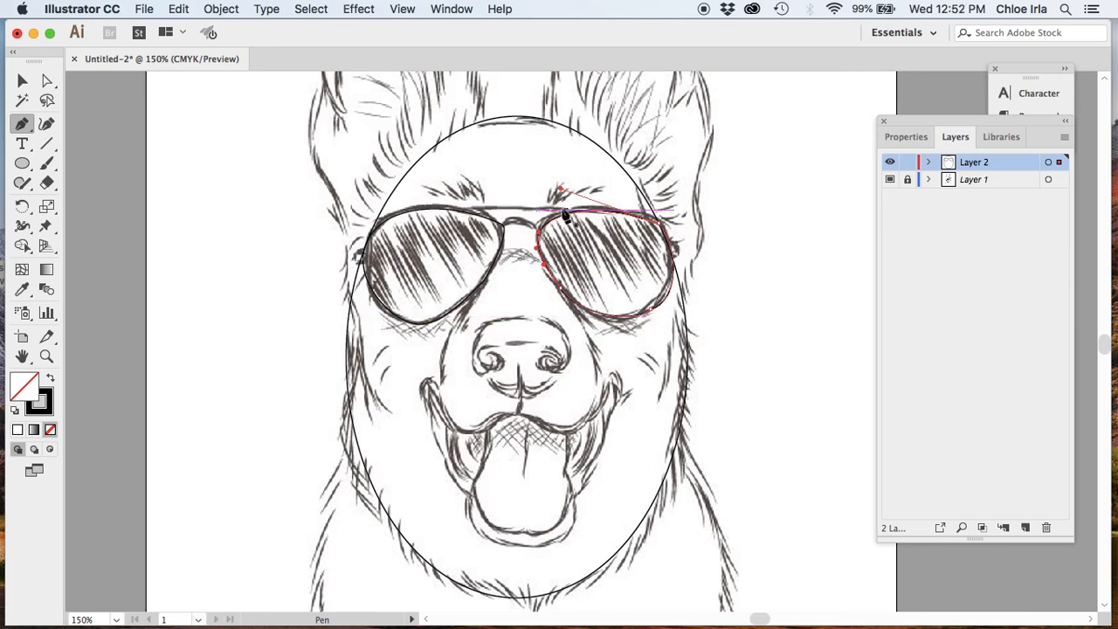
Step: Trace the dog's nose with the Pen tool as a closed curved path
left_click(484, 325)
left_click_drag(560, 330, 576, 339)
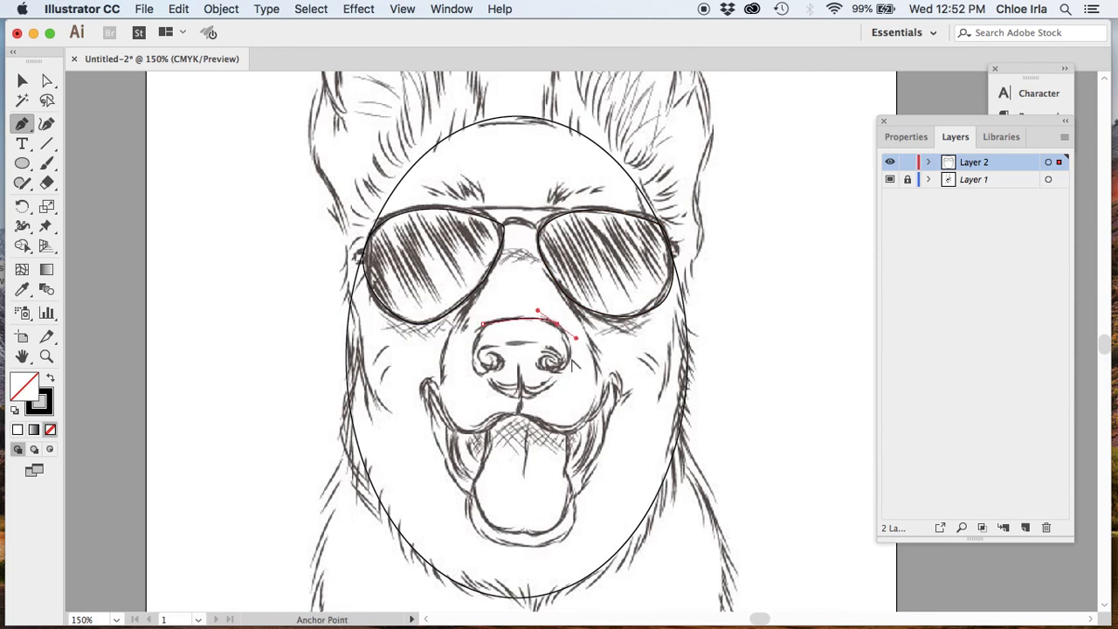
left_click_drag(537, 393, 508, 400)
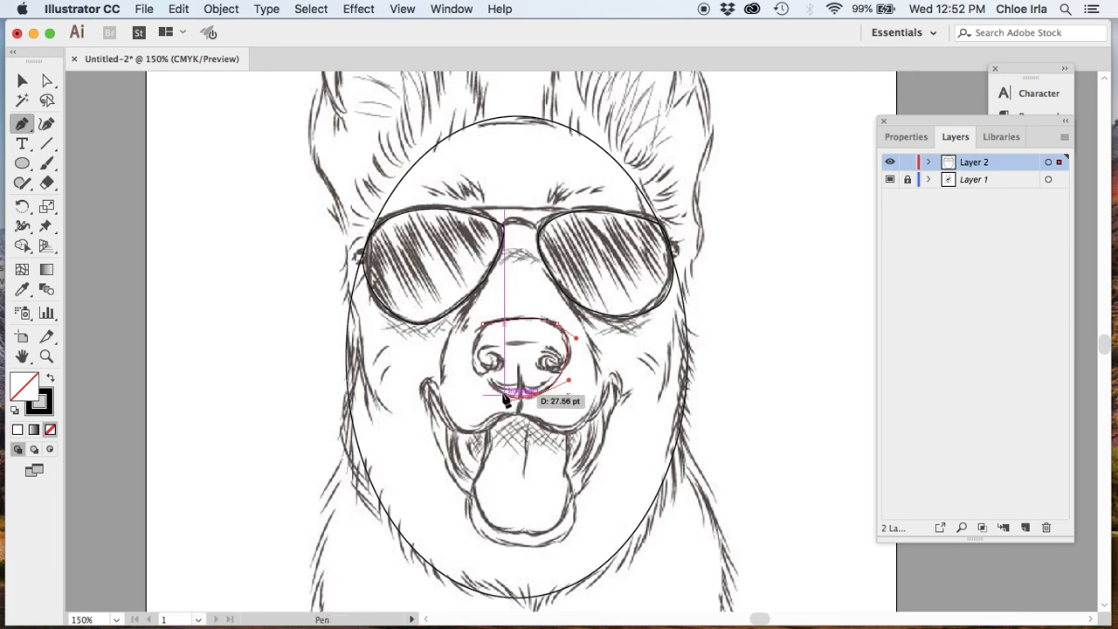
left_click_drag(472, 356, 537, 313)
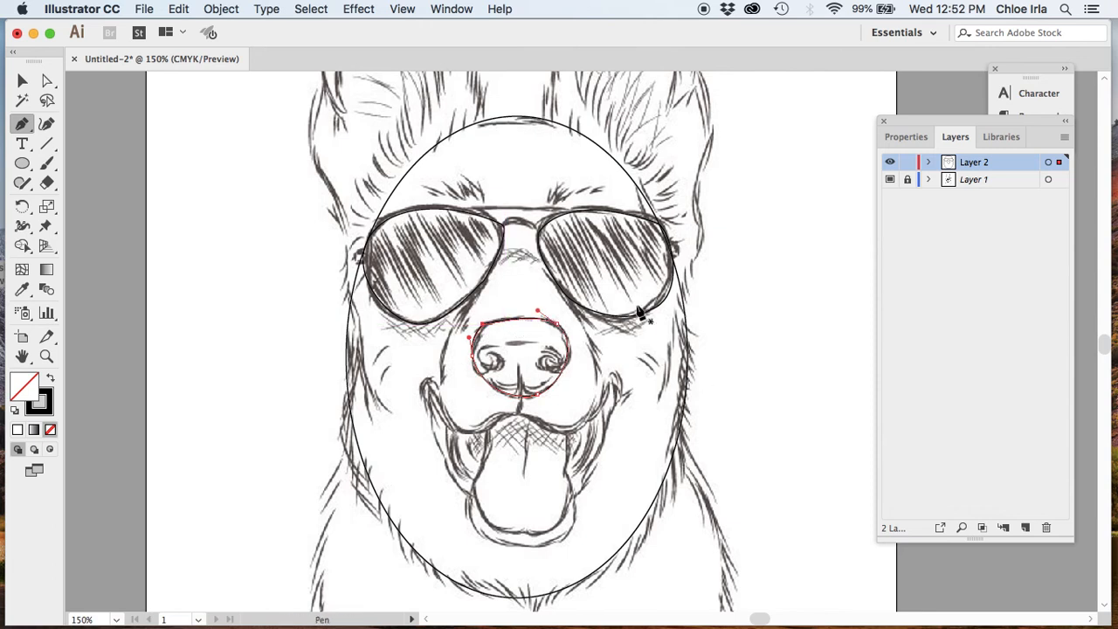
Step: Trace the tongue with the Pen tool as a closed path, undoing and redrawing the misplaced point on its left side
left_click(489, 431)
left_click_drag(538, 422, 558, 435)
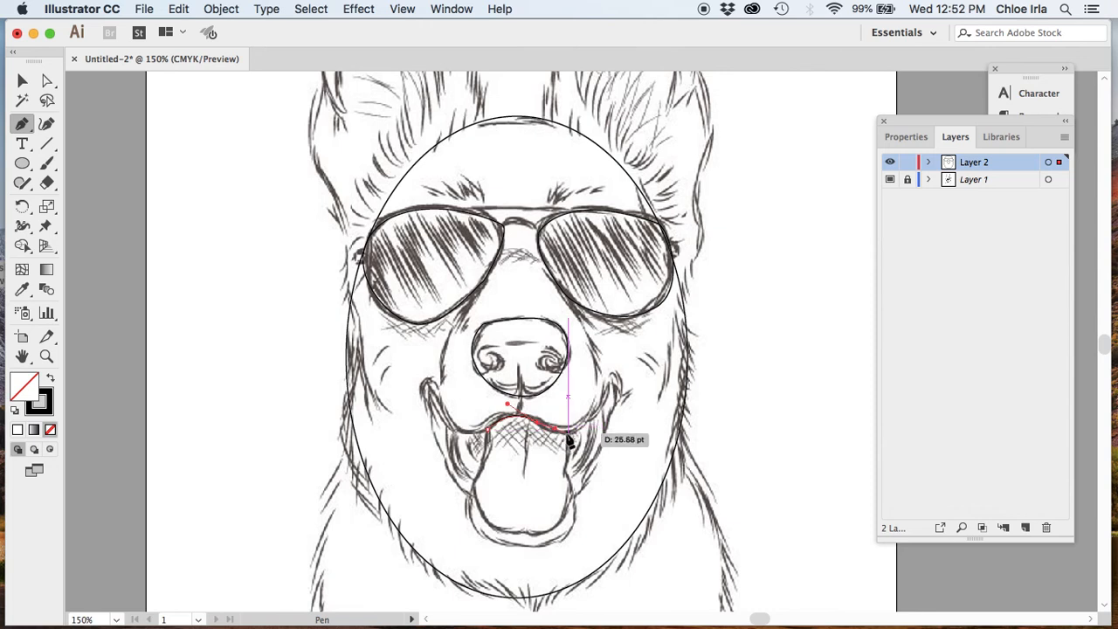
left_click(568, 434)
left_click(564, 477)
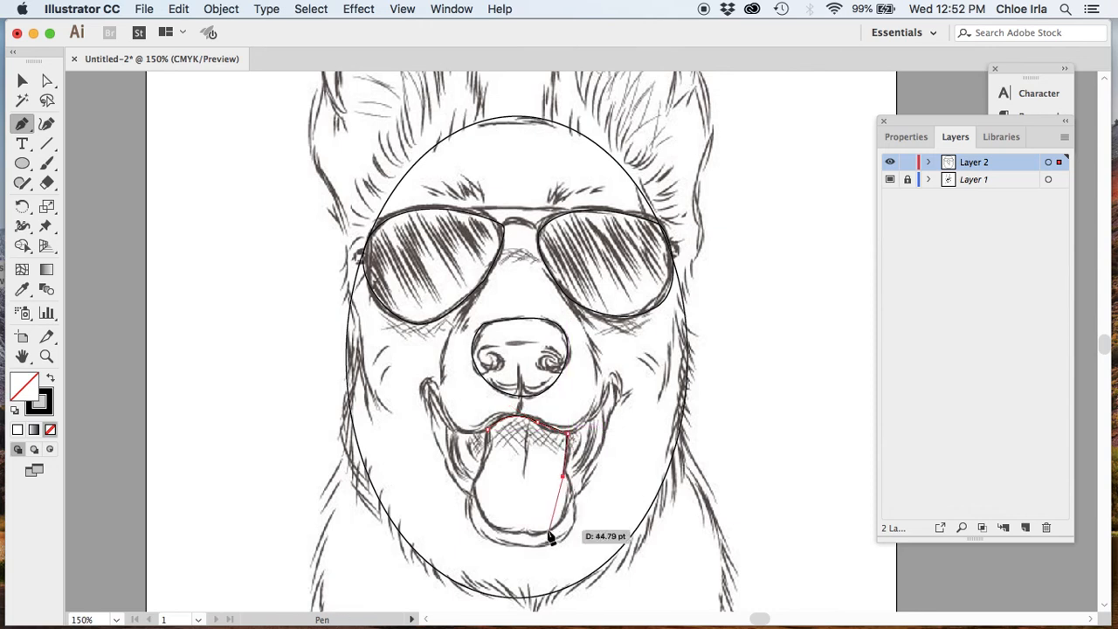
mouse_move(532, 532)
left_mouse_down()
mouse_move(480, 531)
mouse_move(519, 537)
left_mouse_up()
left_click(505, 531)
left_click_drag(472, 492, 487, 470)
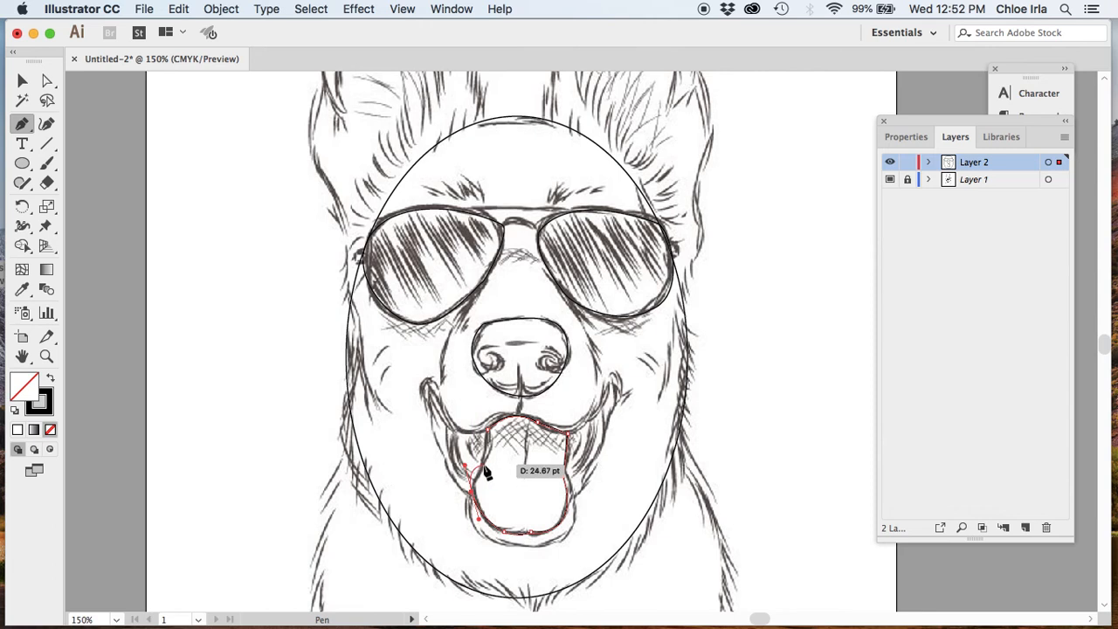
key("super+z")
left_click_drag(480, 455, 483, 400)
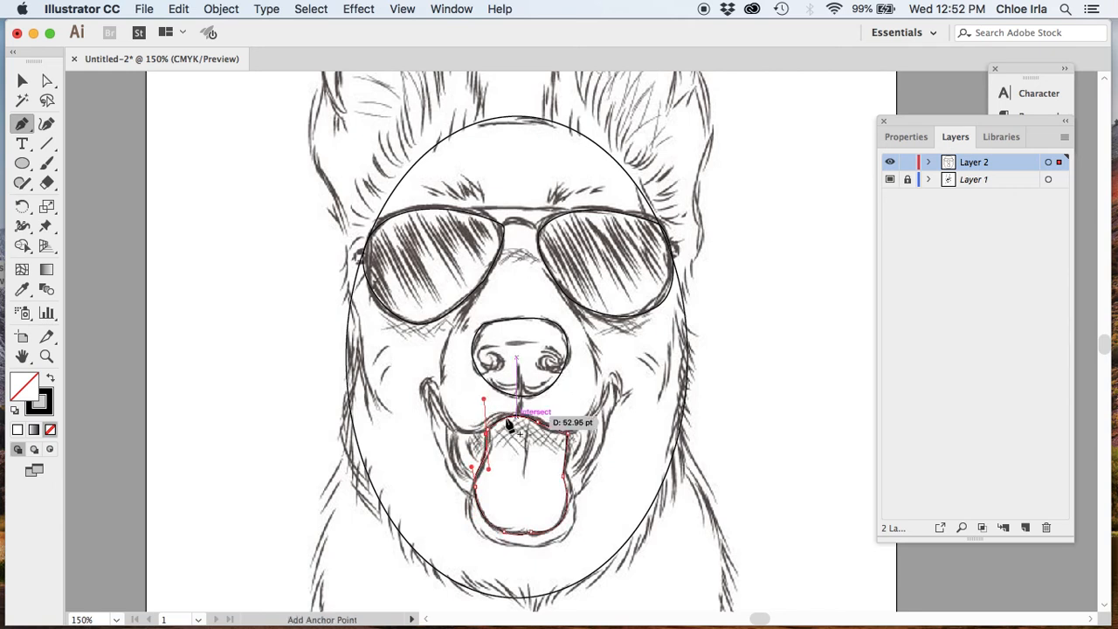
left_click(486, 429)
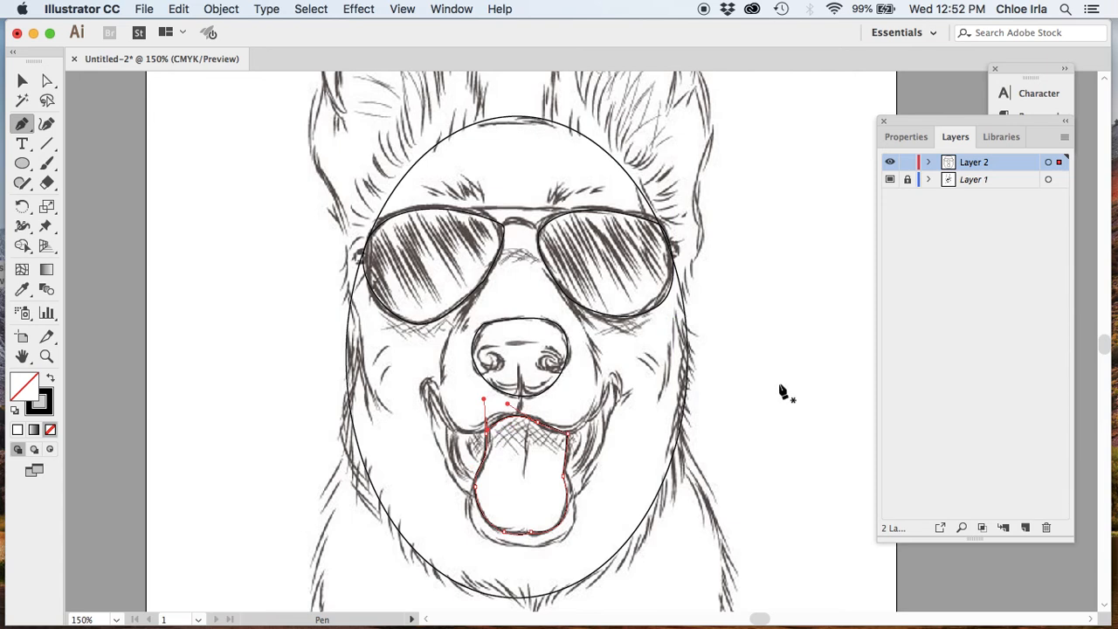
Step: Expand Layer 2 to list its paths, and hide the Layer 1 template briefly to check the traced shapes alone
left_click(930, 163)
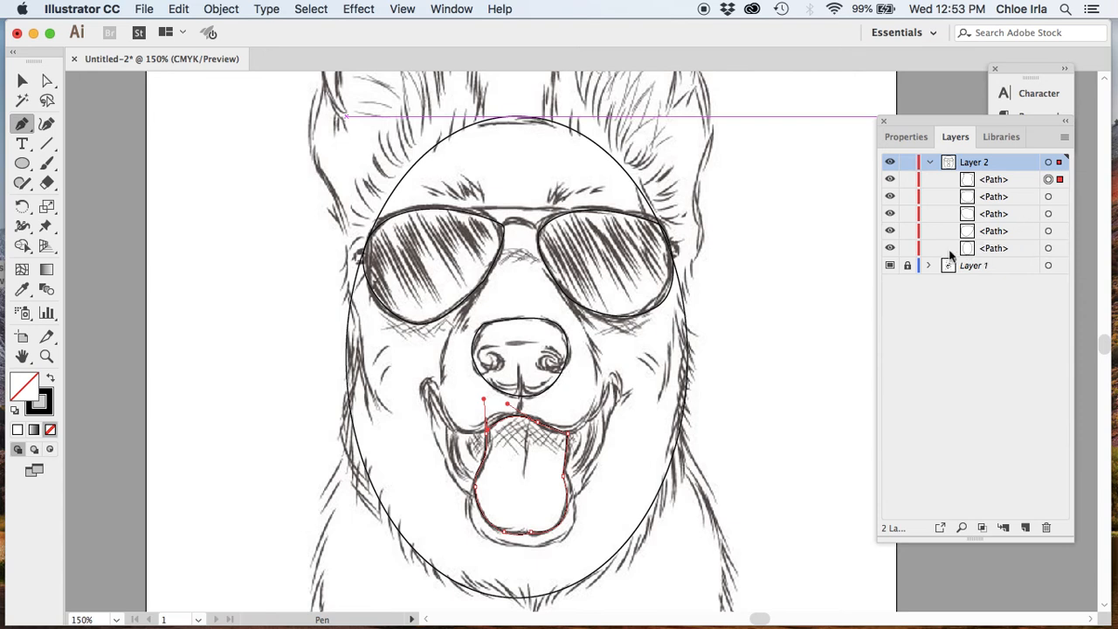
left_click(890, 266)
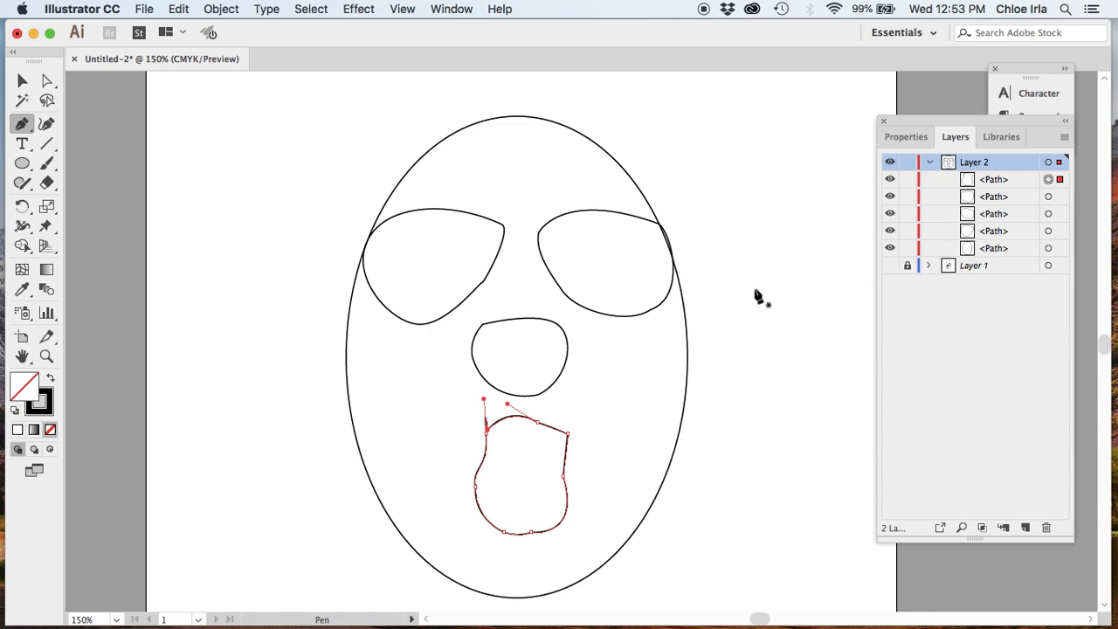
left_click(890, 266)
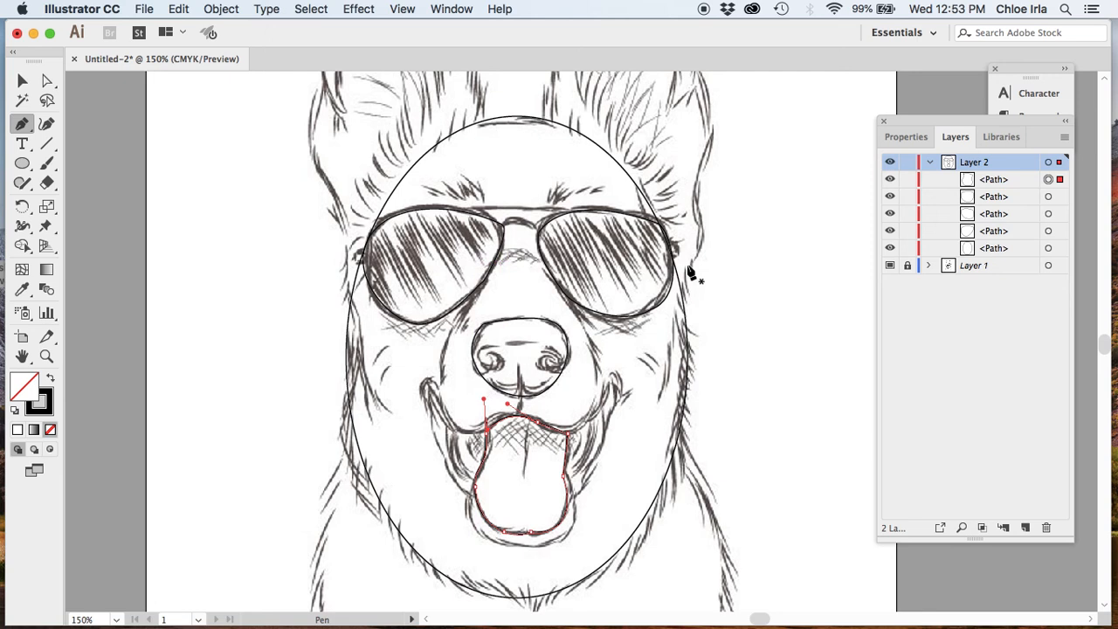
Step: Look over the sketch from the ears to the chin for parts still left to trace
scroll(375, 131, "up", 3)
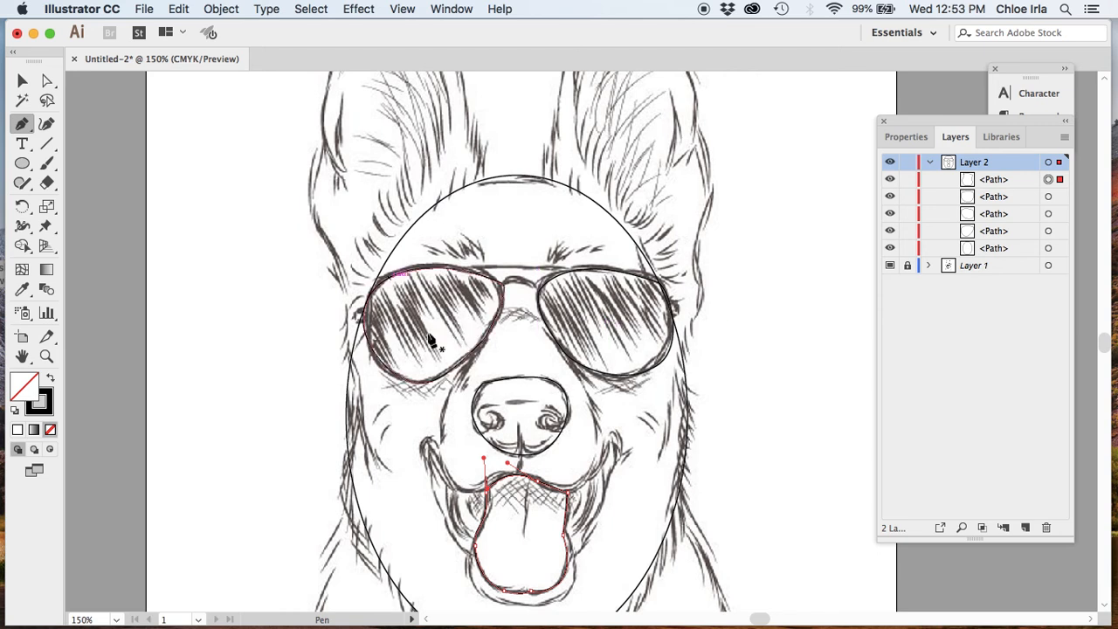
scroll(620, 369, "up", 3)
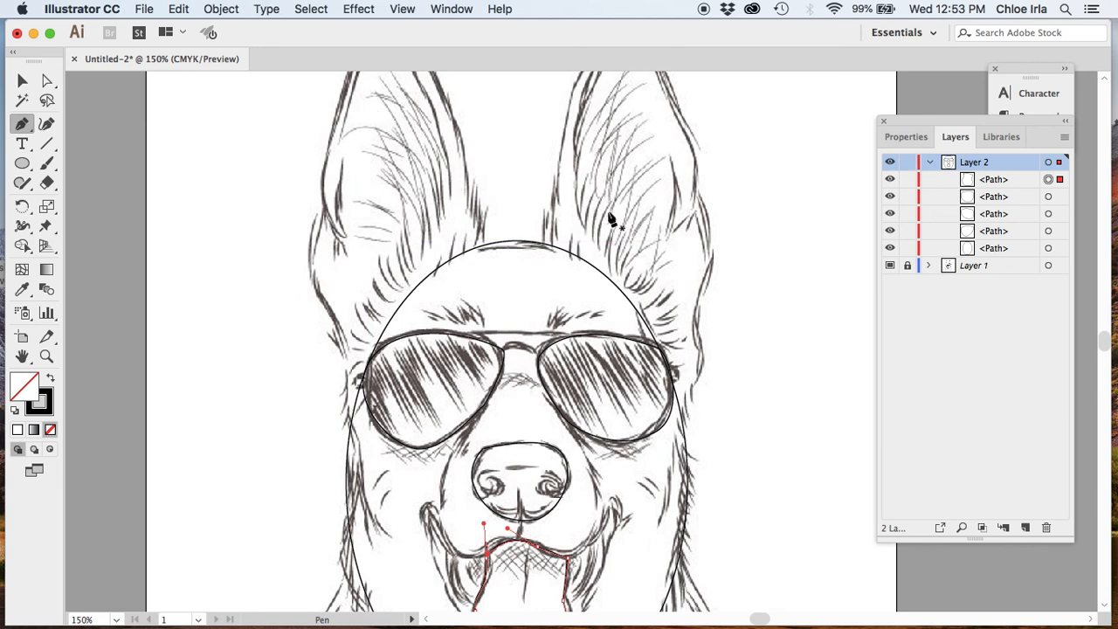
scroll(678, 300, "down", 4)
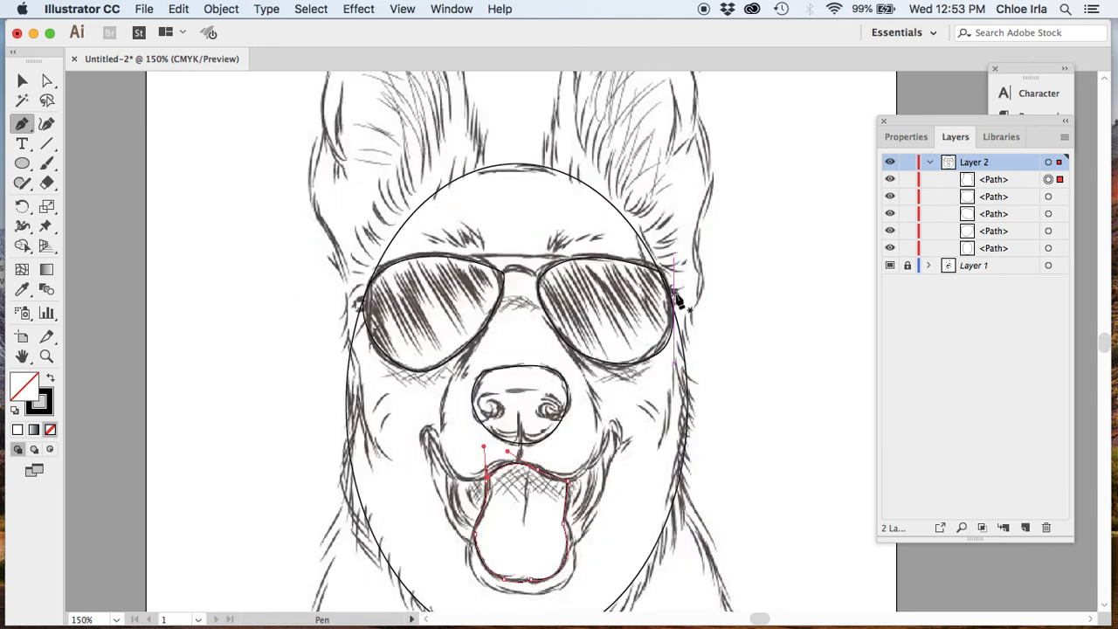
scroll(678, 300, "down", 5)
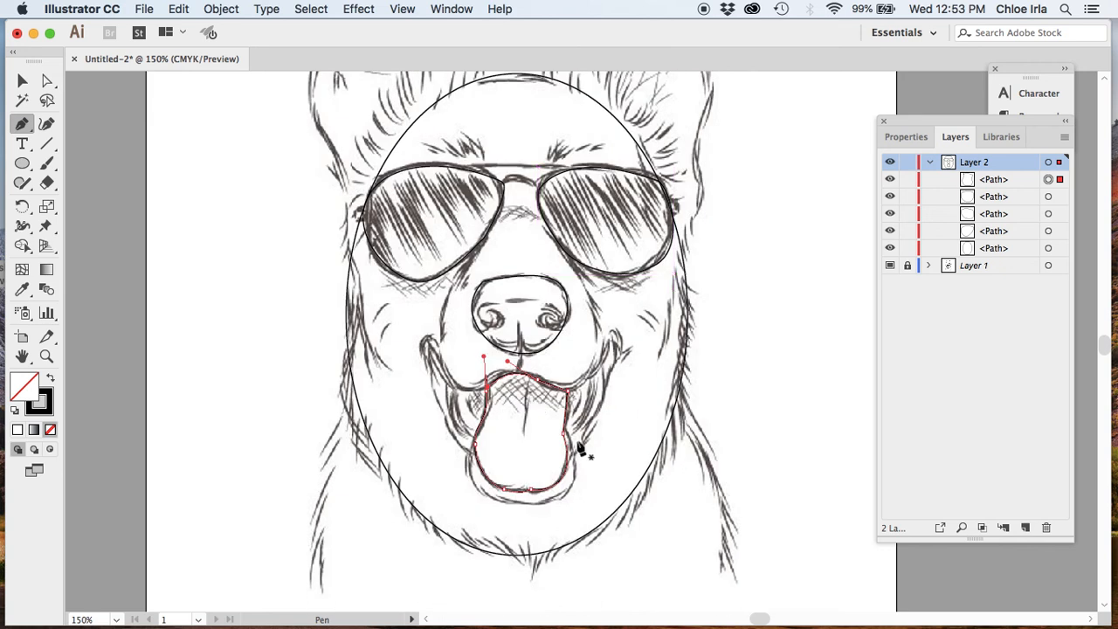
scroll(711, 369, "up", 2)
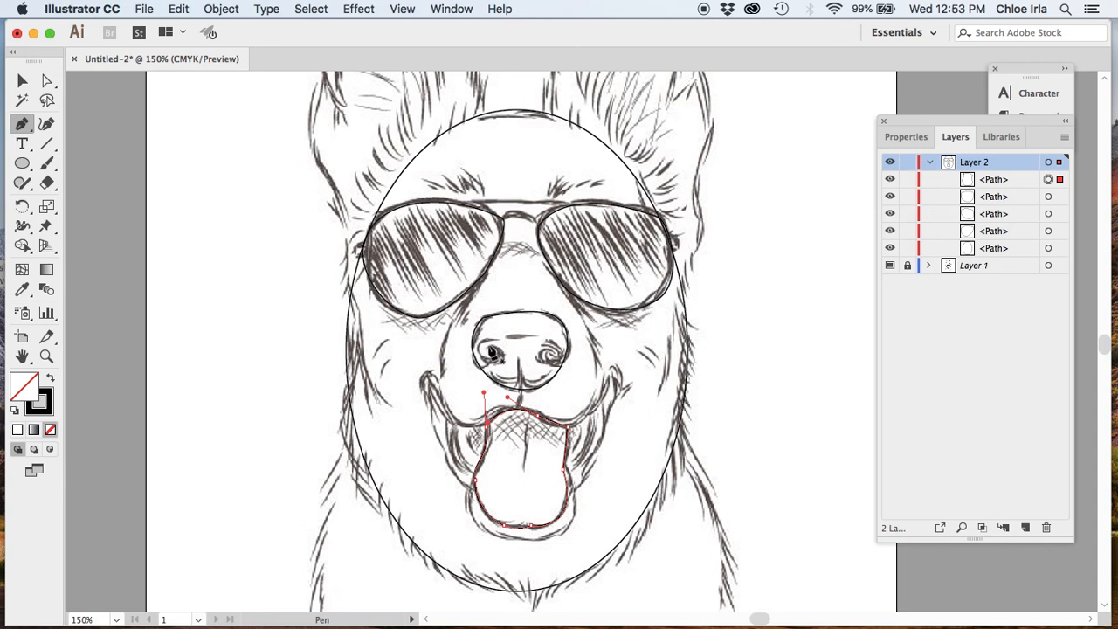
scroll(524, 354, "up", 2)
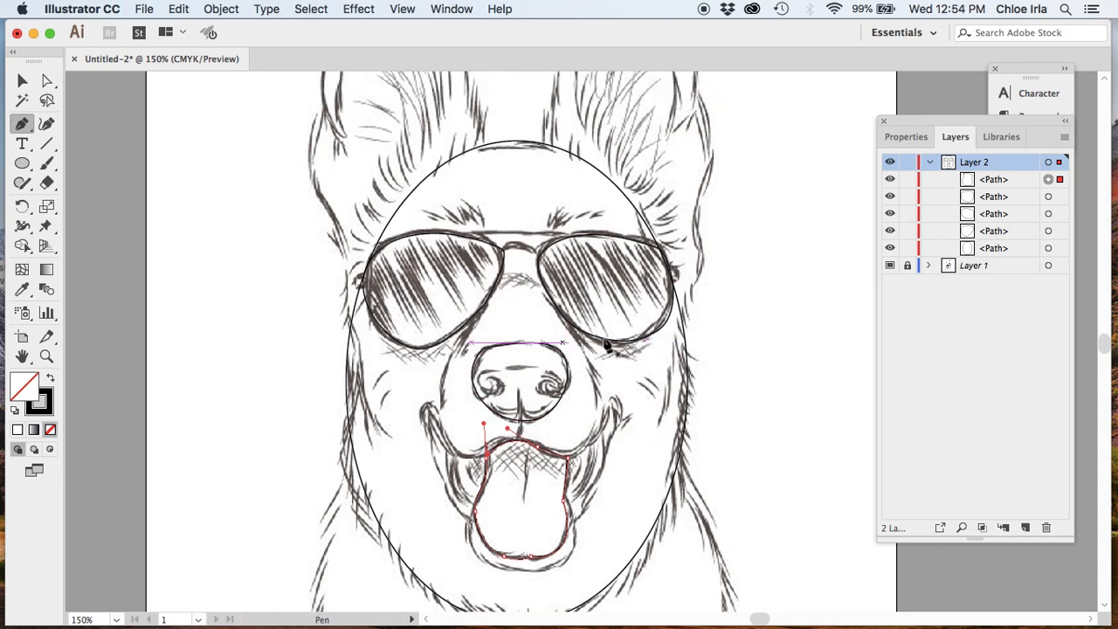
scroll(629, 338, "up", 1)
scroll(770, 459, "down", 4)
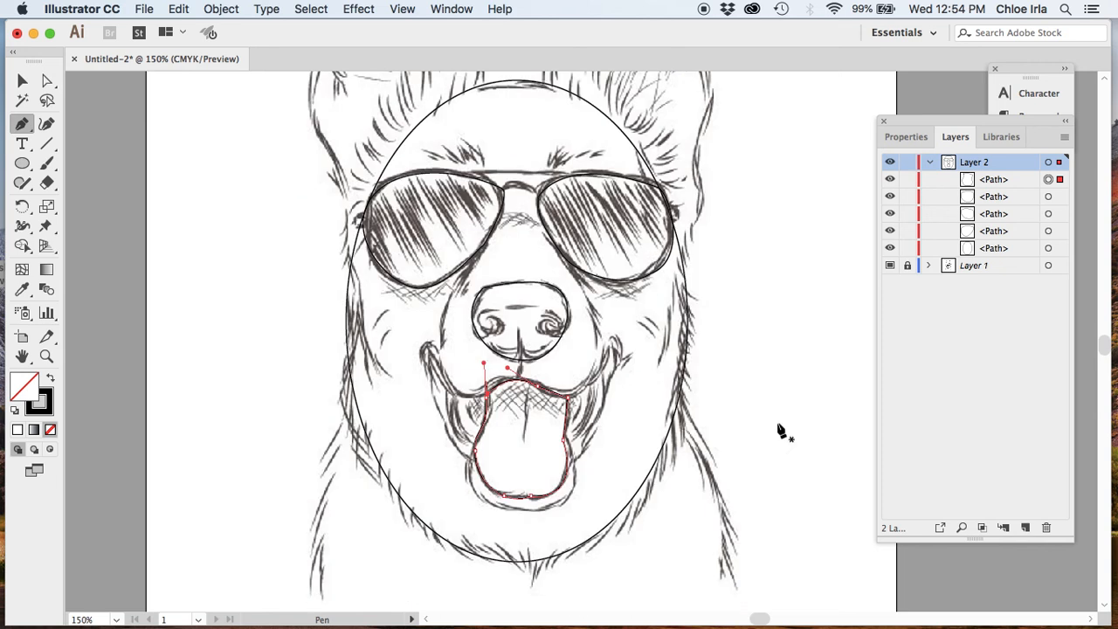
Step: Trace the muzzle with the Pen tool as a path from between the lenses, around the cheeks and along the upper mouth line
left_click(499, 221)
left_click_drag(543, 228, 565, 248)
left_click_drag(605, 356, 436, 406)
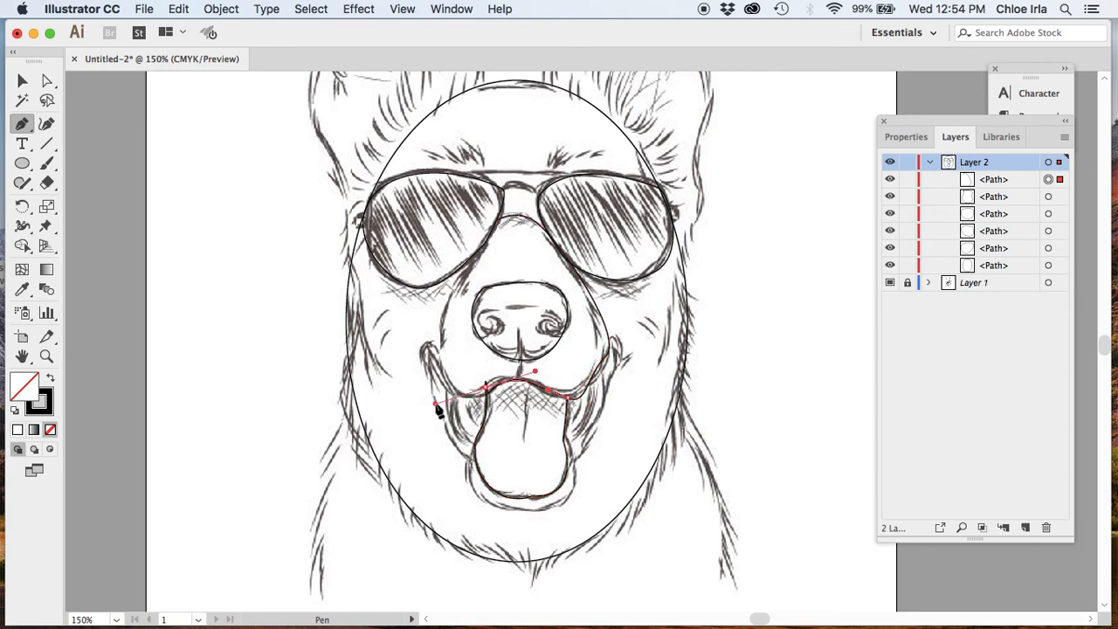
left_click_drag(438, 366, 428, 327)
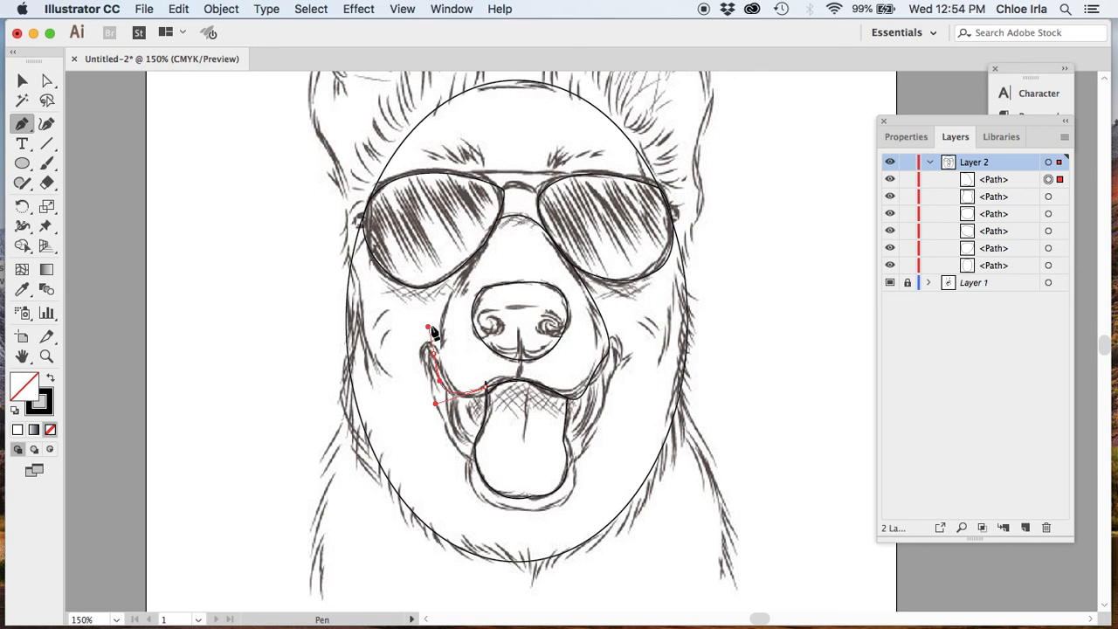
left_click_drag(467, 266, 476, 264)
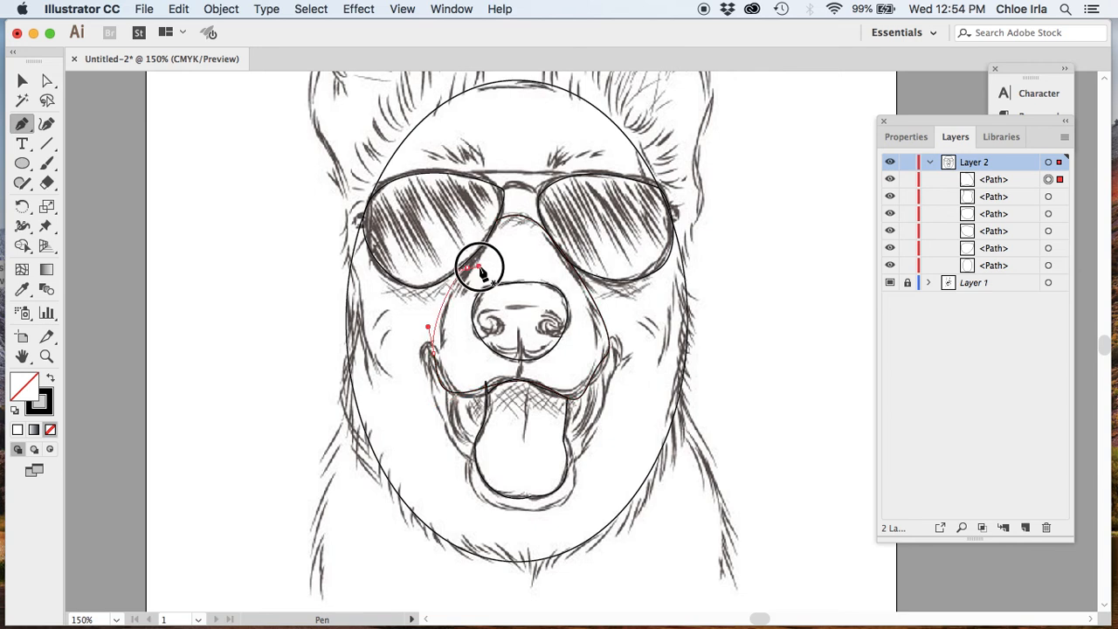
left_click_drag(499, 227, 515, 214)
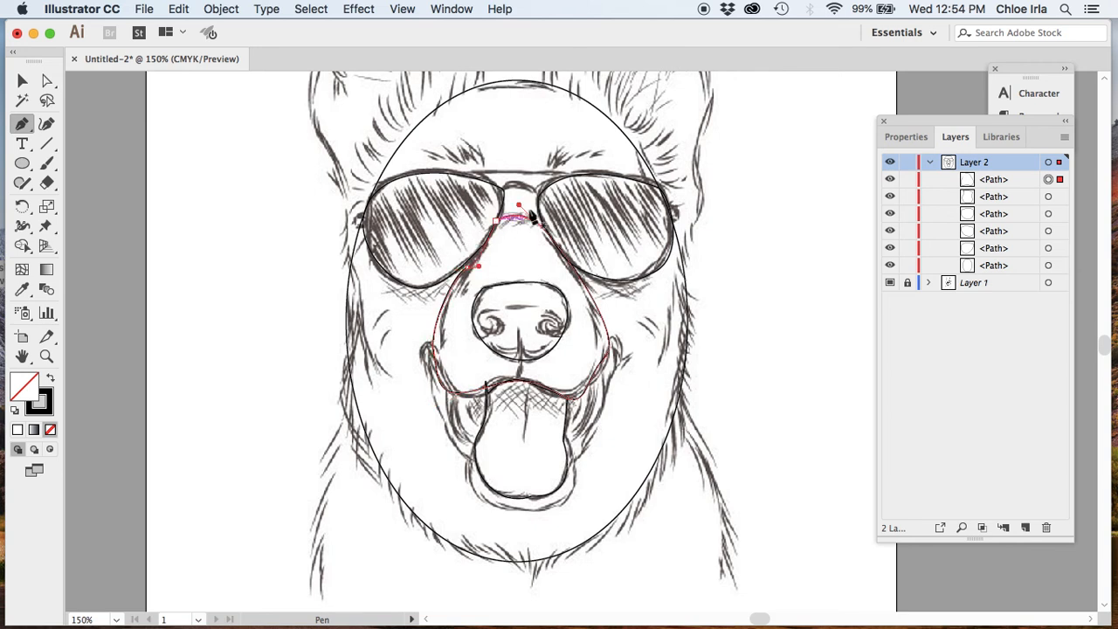
Step: Trace the neck and shoulders with the Pen tool as a closed path, with a straight upper edge across the face ellipse
scroll(761, 350, "up", 3)
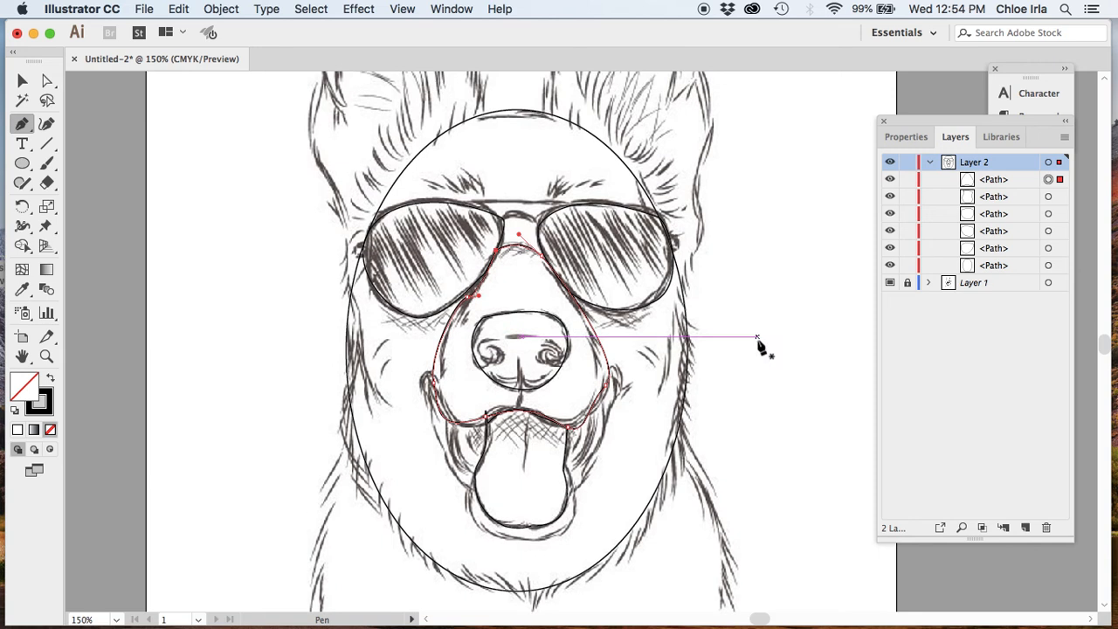
scroll(780, 329, "down", 1)
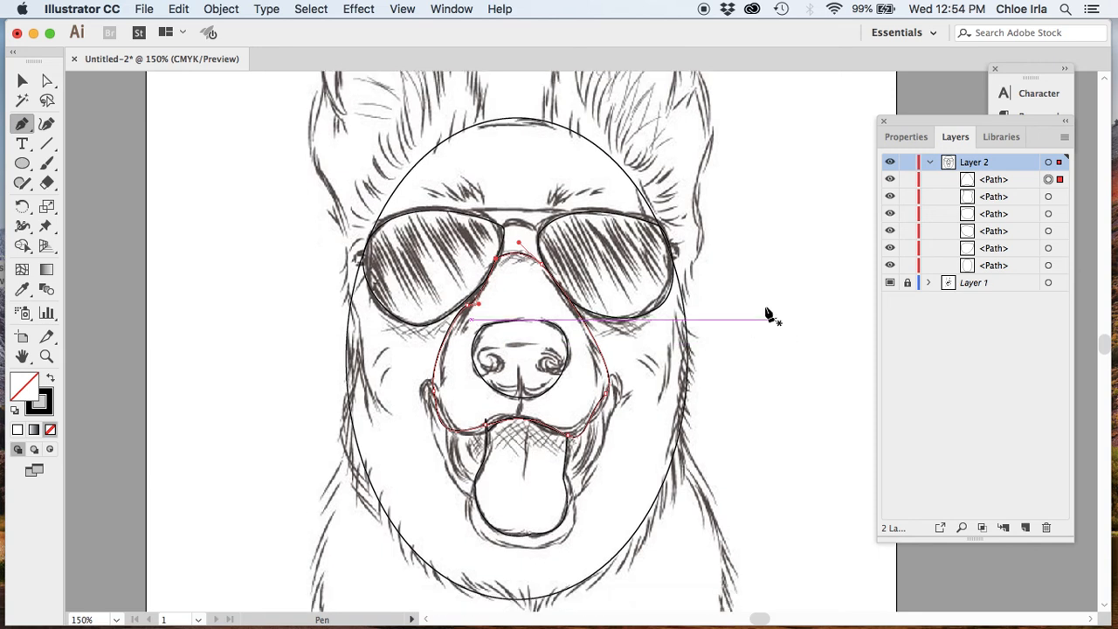
scroll(782, 339, "down", 1)
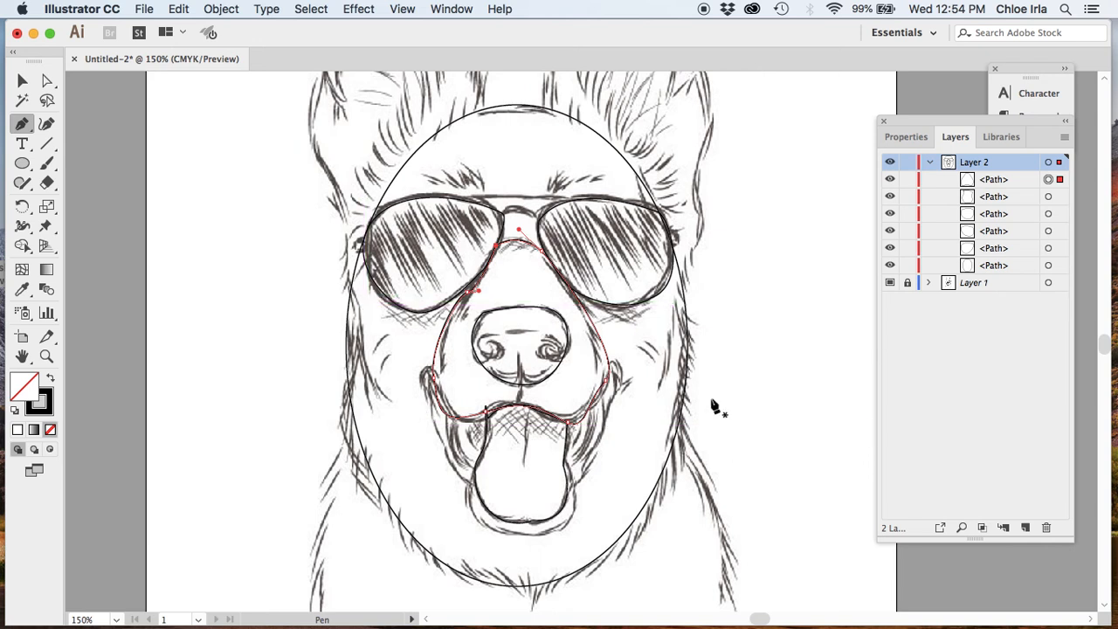
scroll(712, 406, "down", 2)
scroll(713, 409, "down", 4)
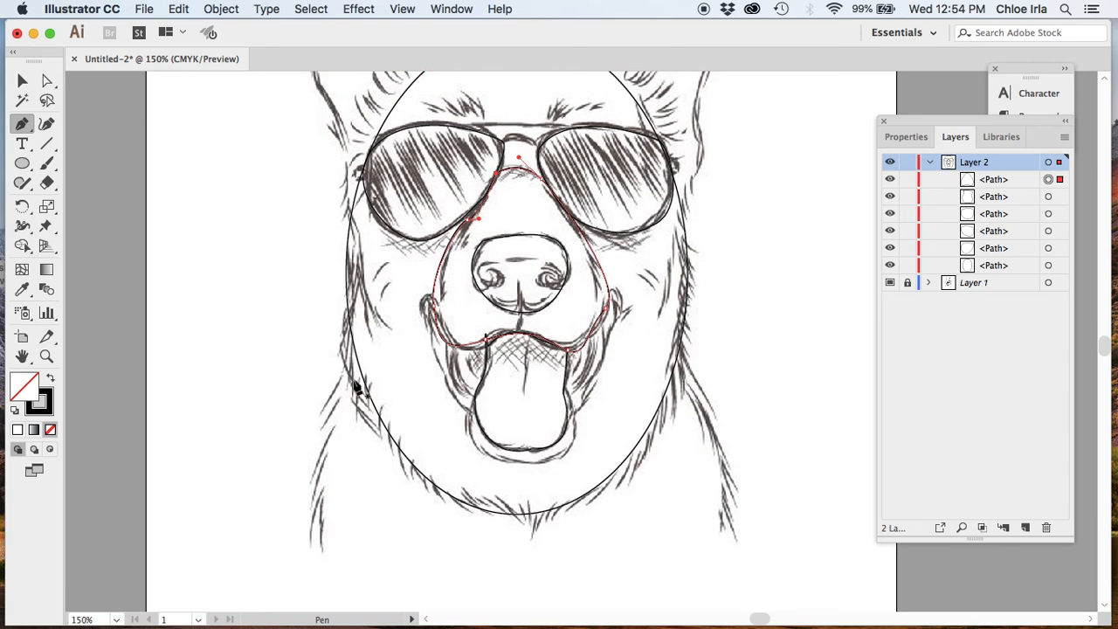
left_click(356, 356)
left_click_drag(319, 535, 361, 555)
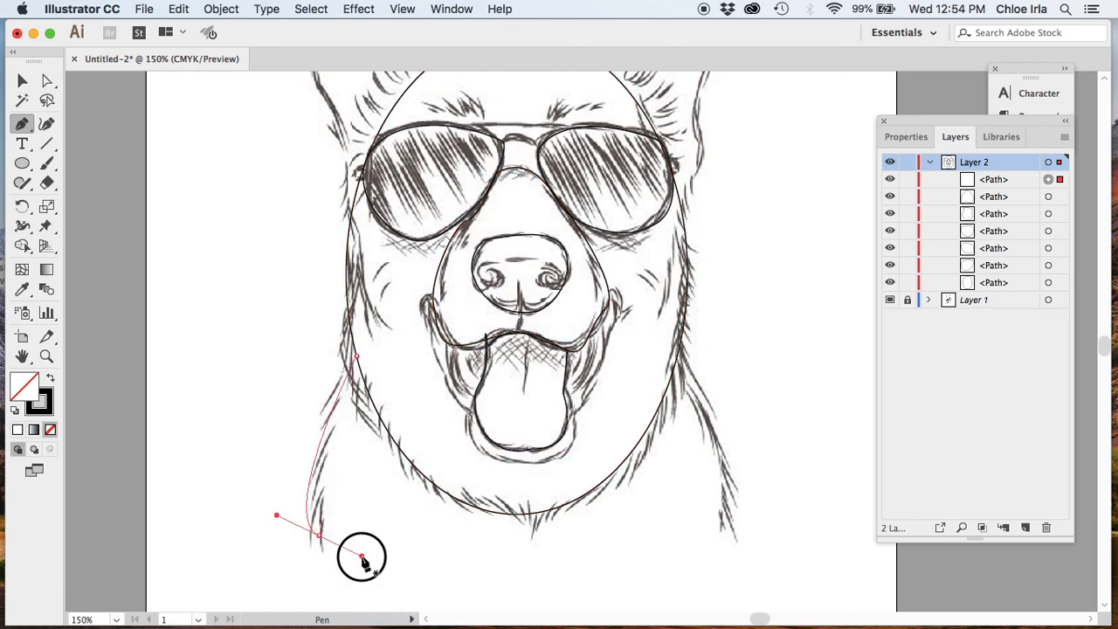
left_click(732, 544)
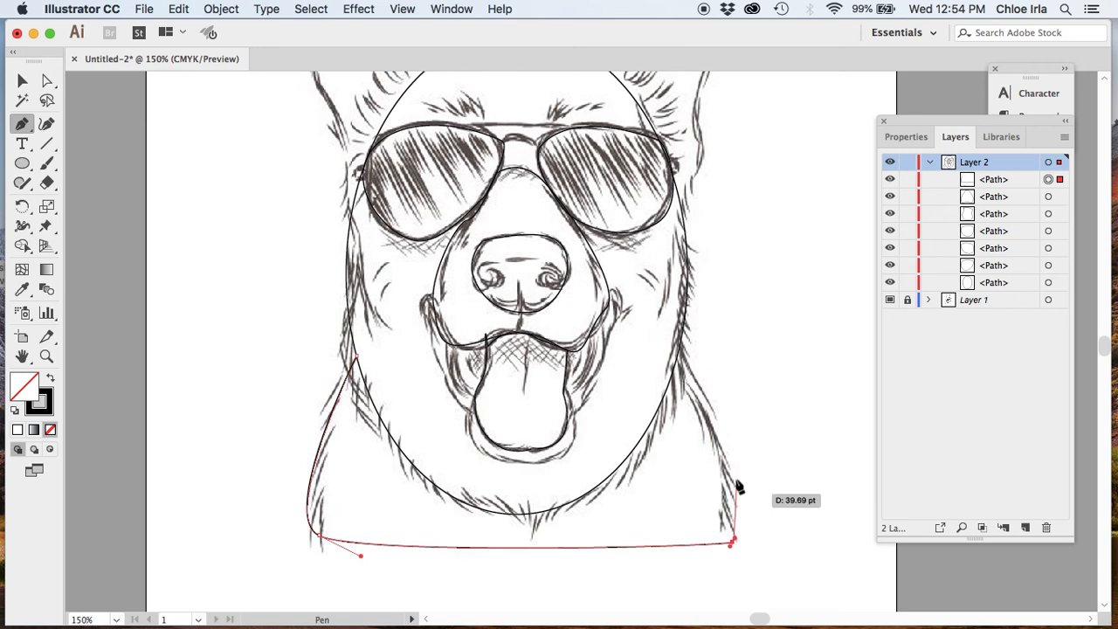
left_click(724, 457)
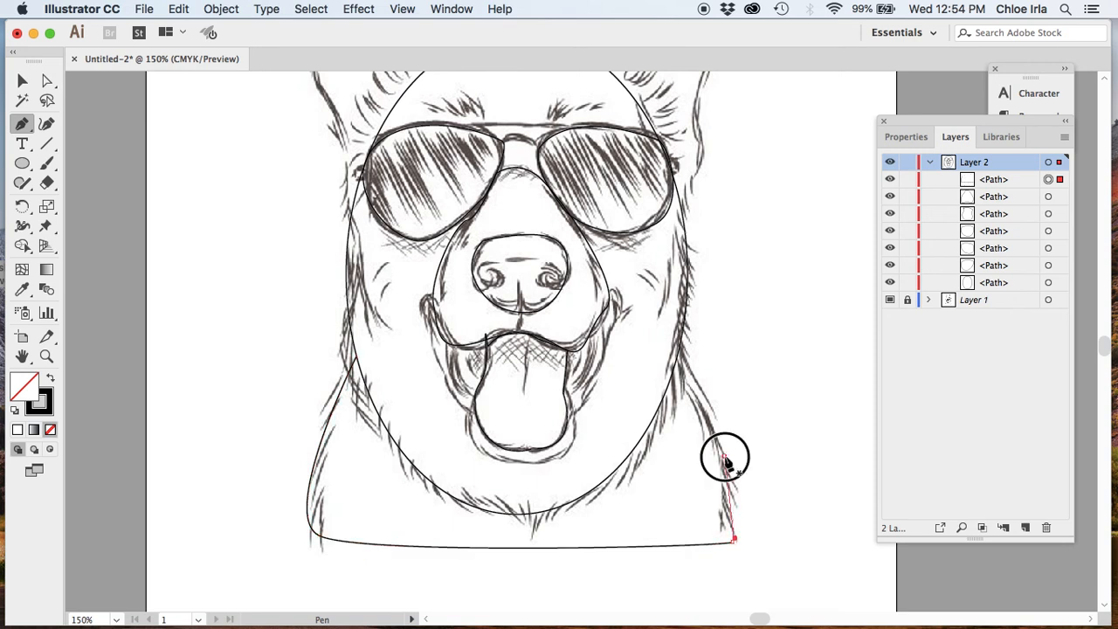
left_click(675, 357)
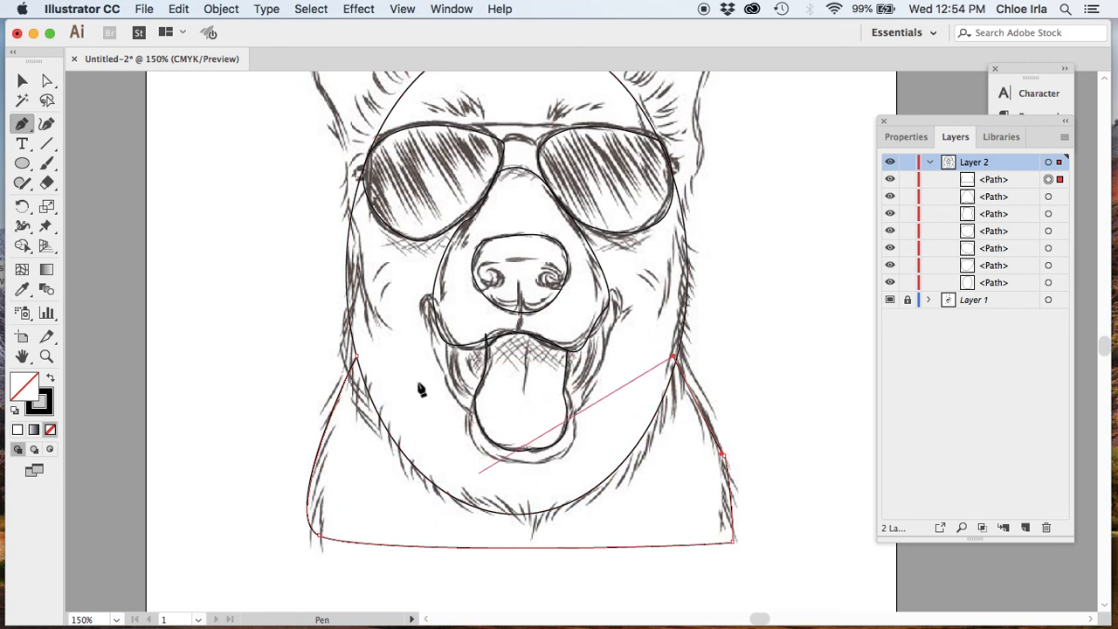
left_click(358, 358)
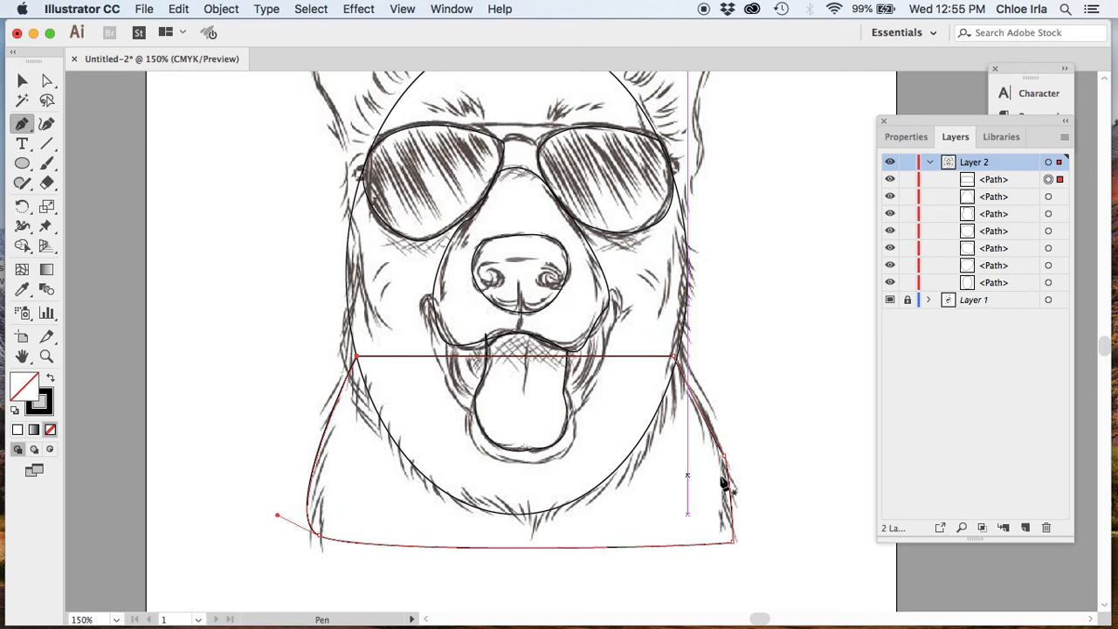
Step: Fill the neck-and-shoulders shape with white, move it to the bottom of Layer 2's stacking order, and dismiss the colour controls
left_click(27, 80)
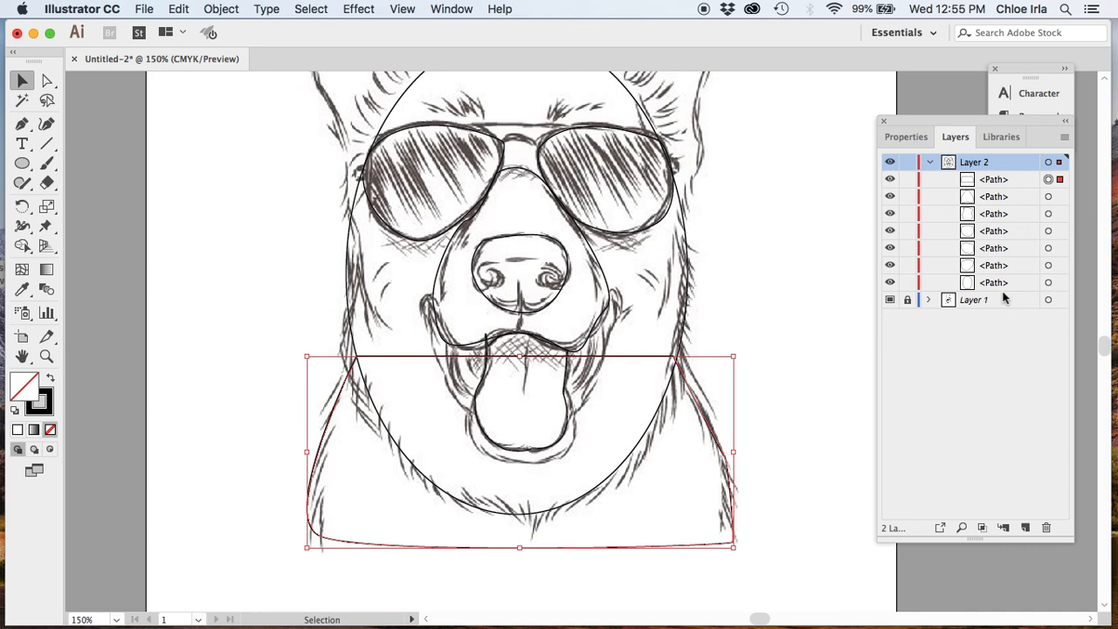
left_click(20, 430)
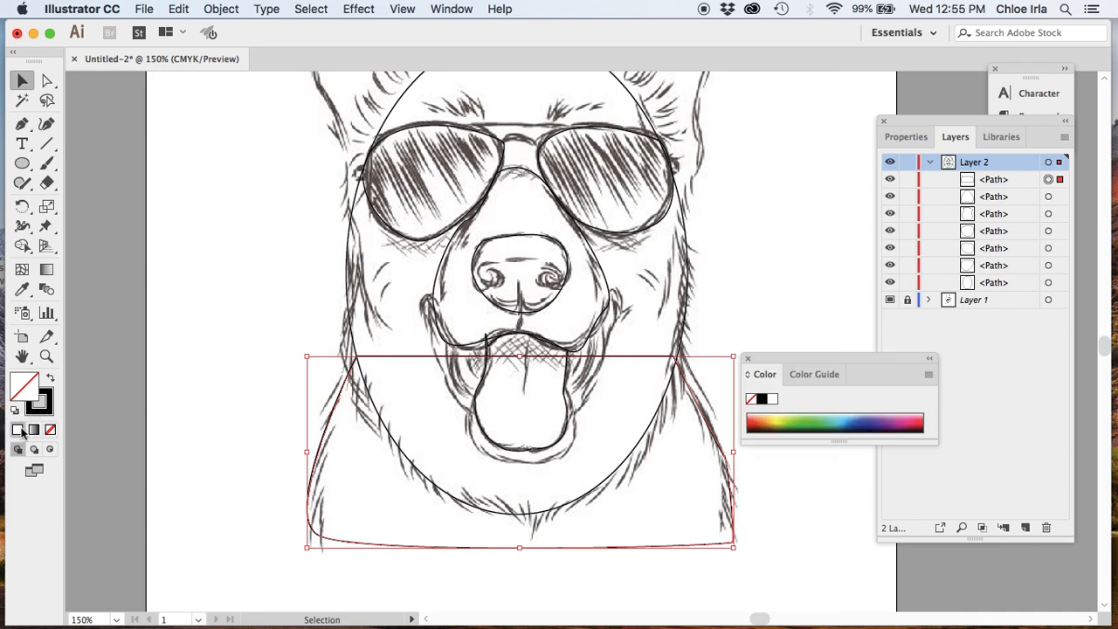
left_click(830, 194)
mouse_move(994, 180)
left_mouse_down()
mouse_move(1008, 220)
mouse_move(1000, 292)
left_mouse_up()
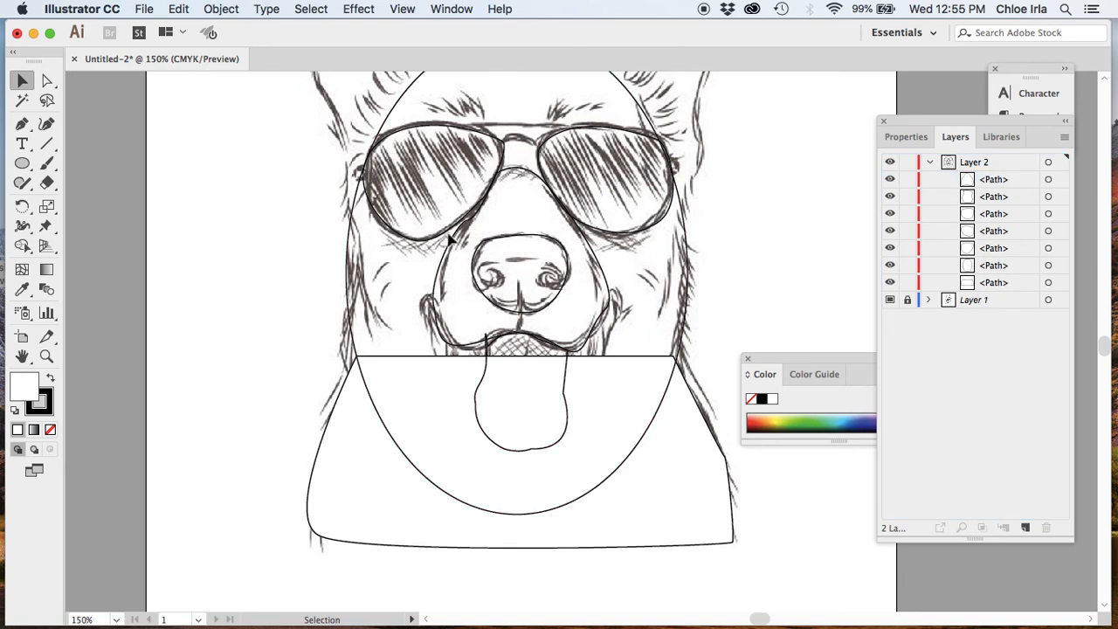
scroll(527, 254, "up", 2)
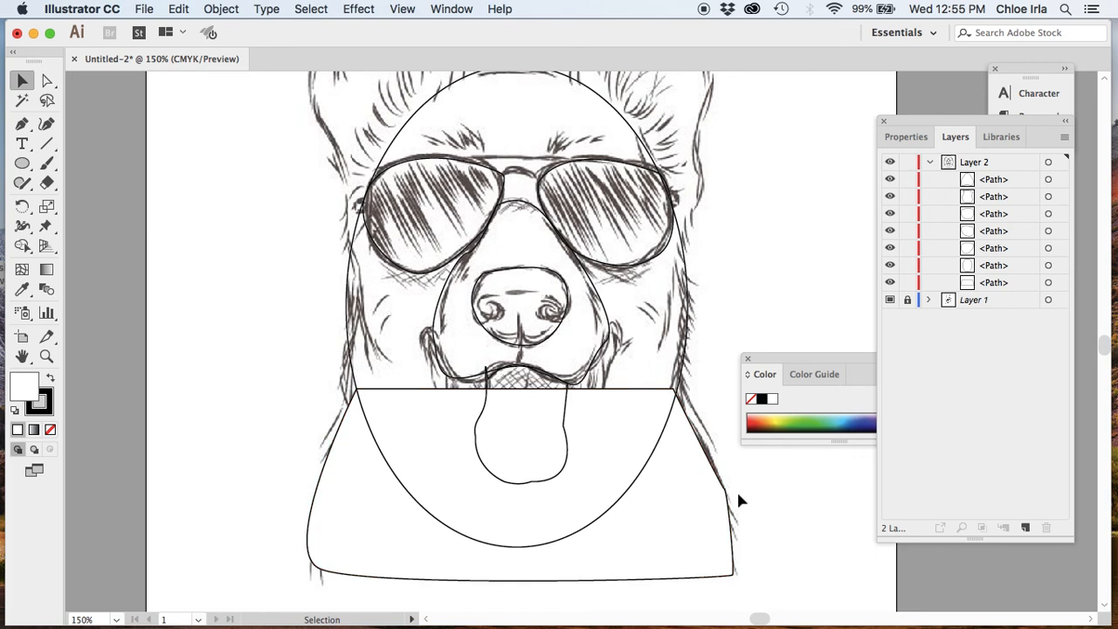
scroll(723, 502, "up", 4)
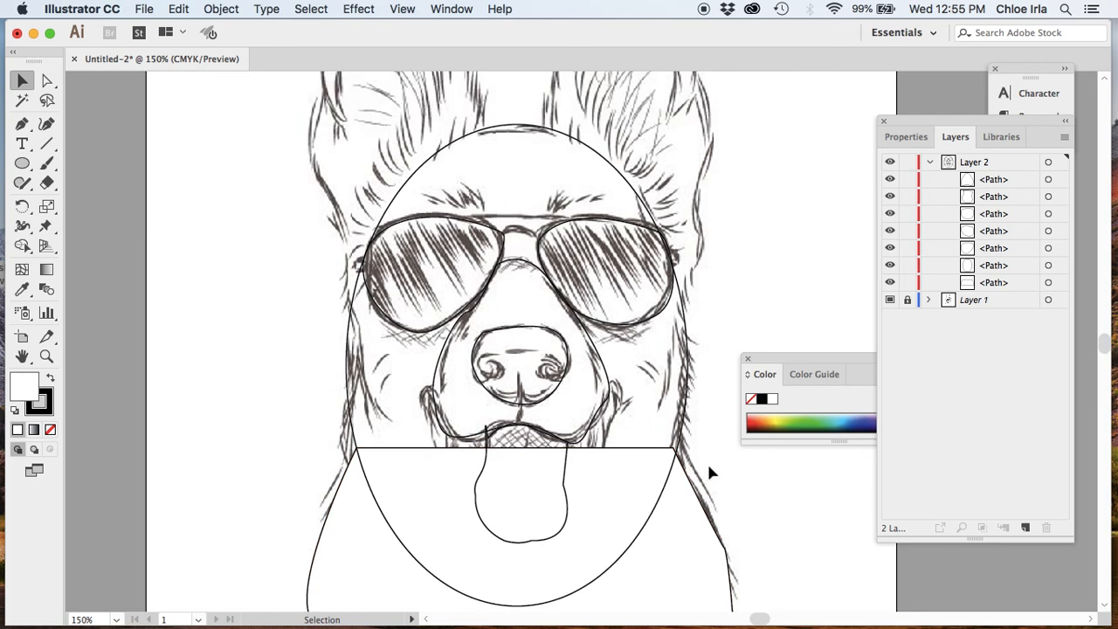
left_click(747, 358)
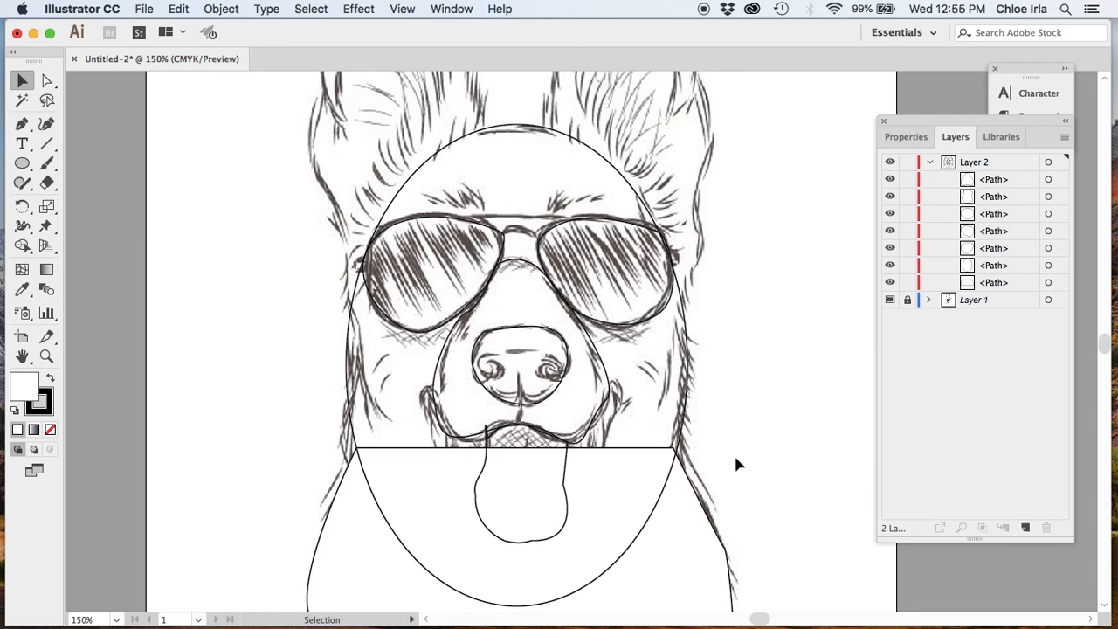
scroll(739, 465, "up", 3)
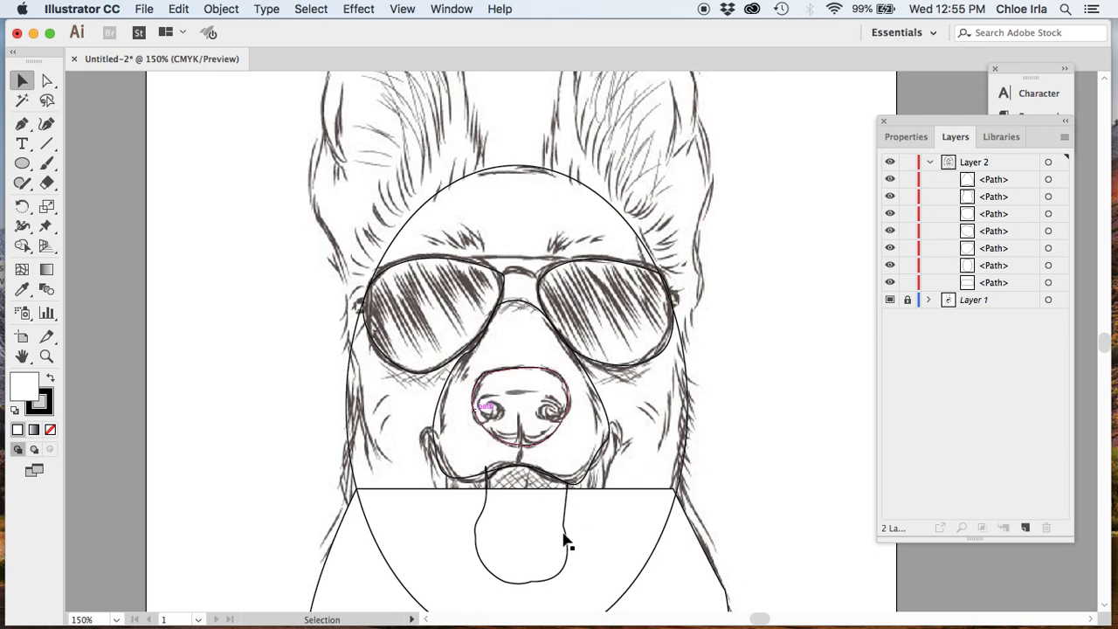
scroll(785, 406, "down", 1)
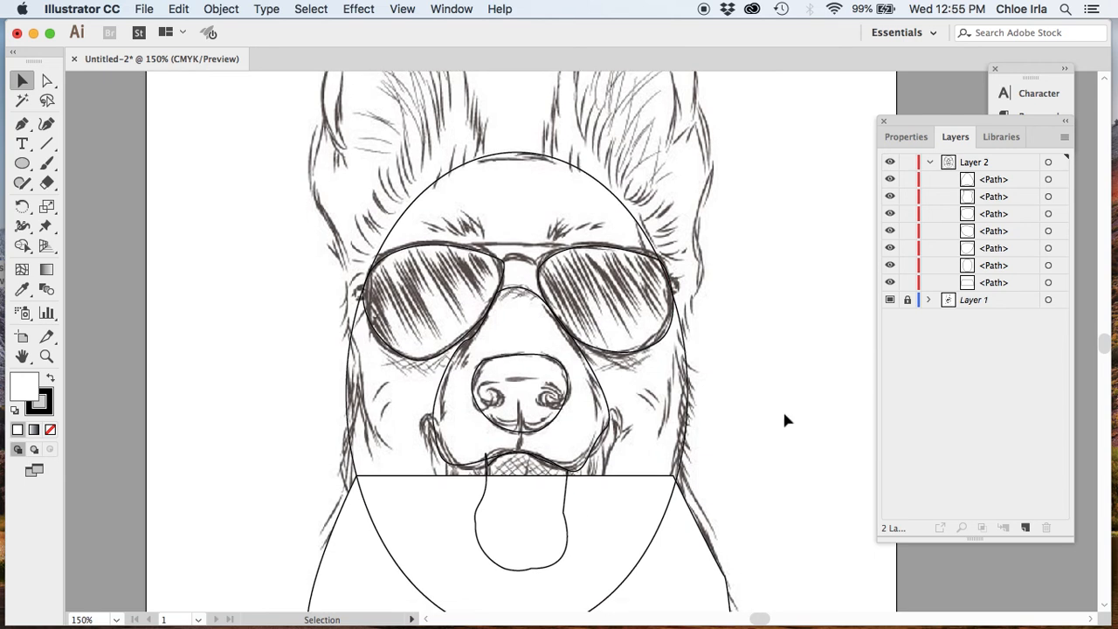